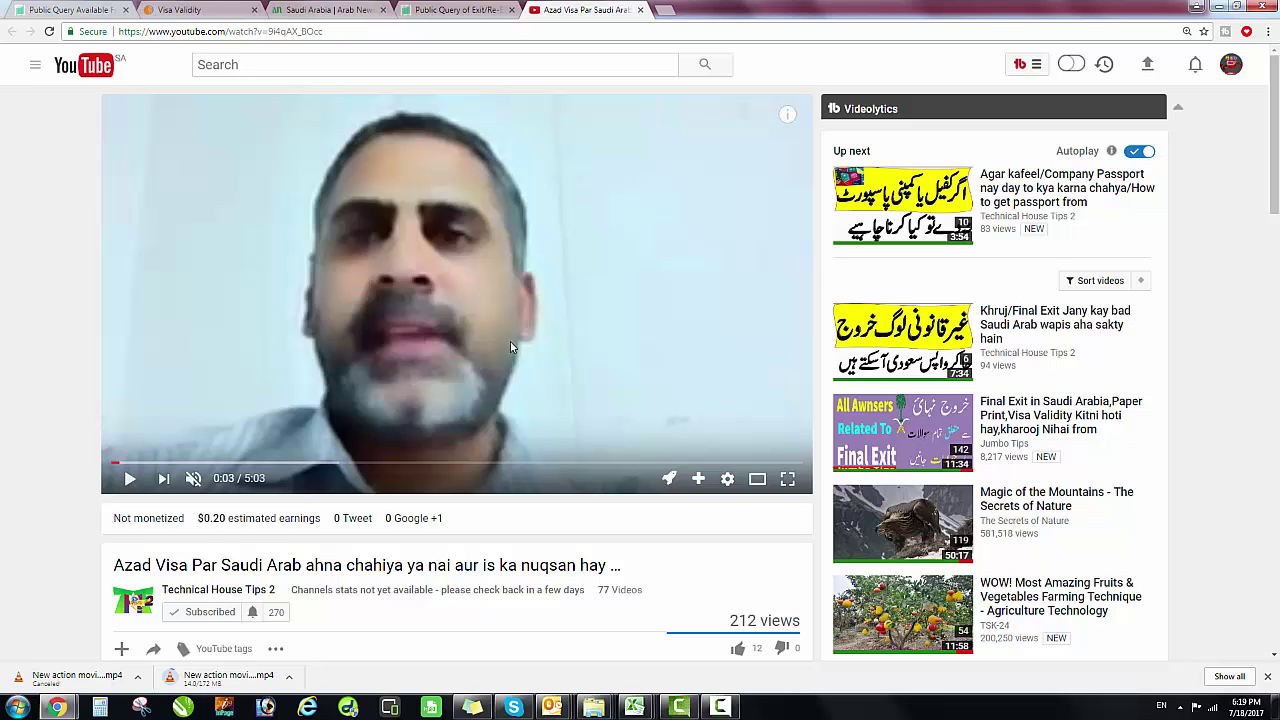
In a new window, run a Google search for 'ministry of interior' using the suggestion.
{"action": "key", "text": "ctrl+n"}
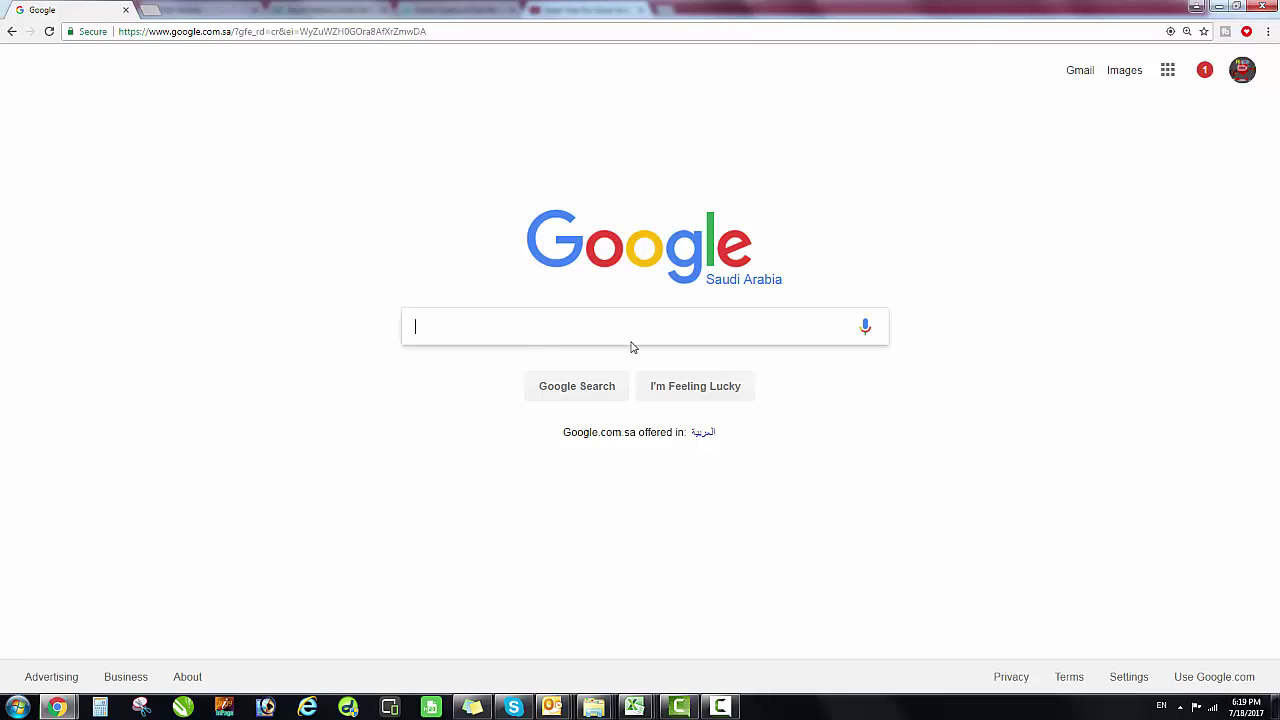
{"action": "type", "text": "ministory o"}
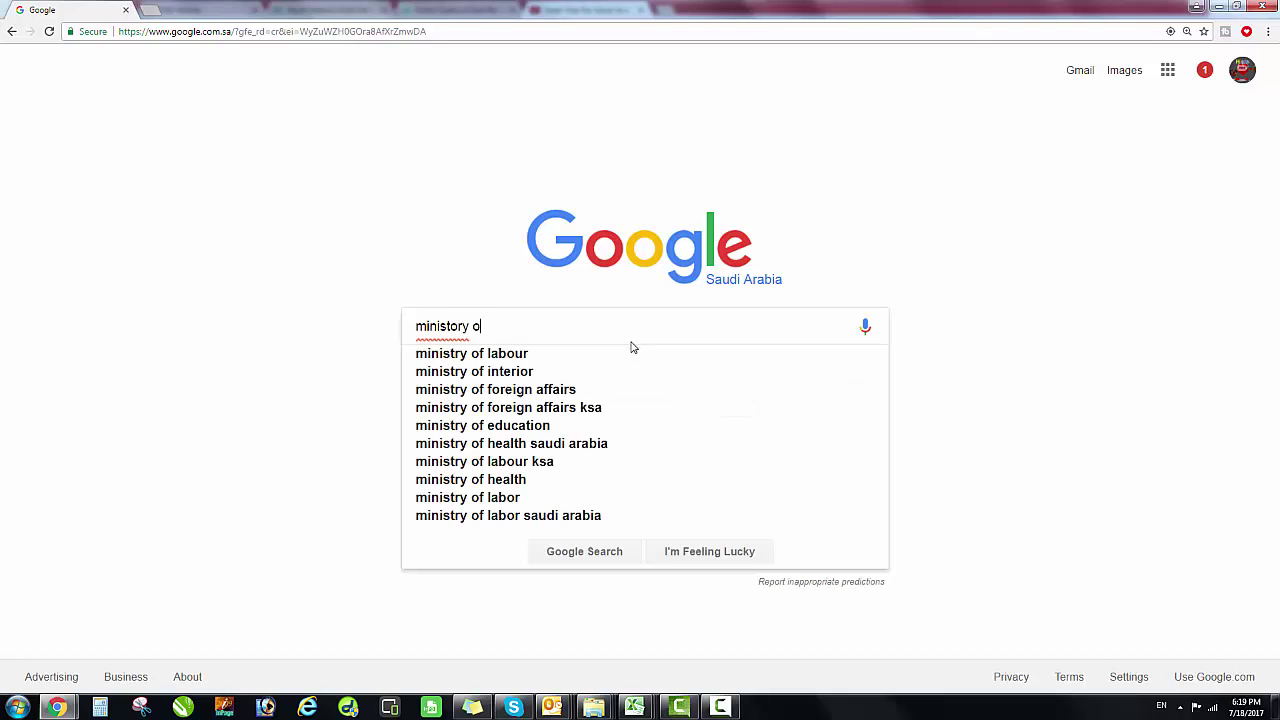
{"action": "type", "text": "f in"}
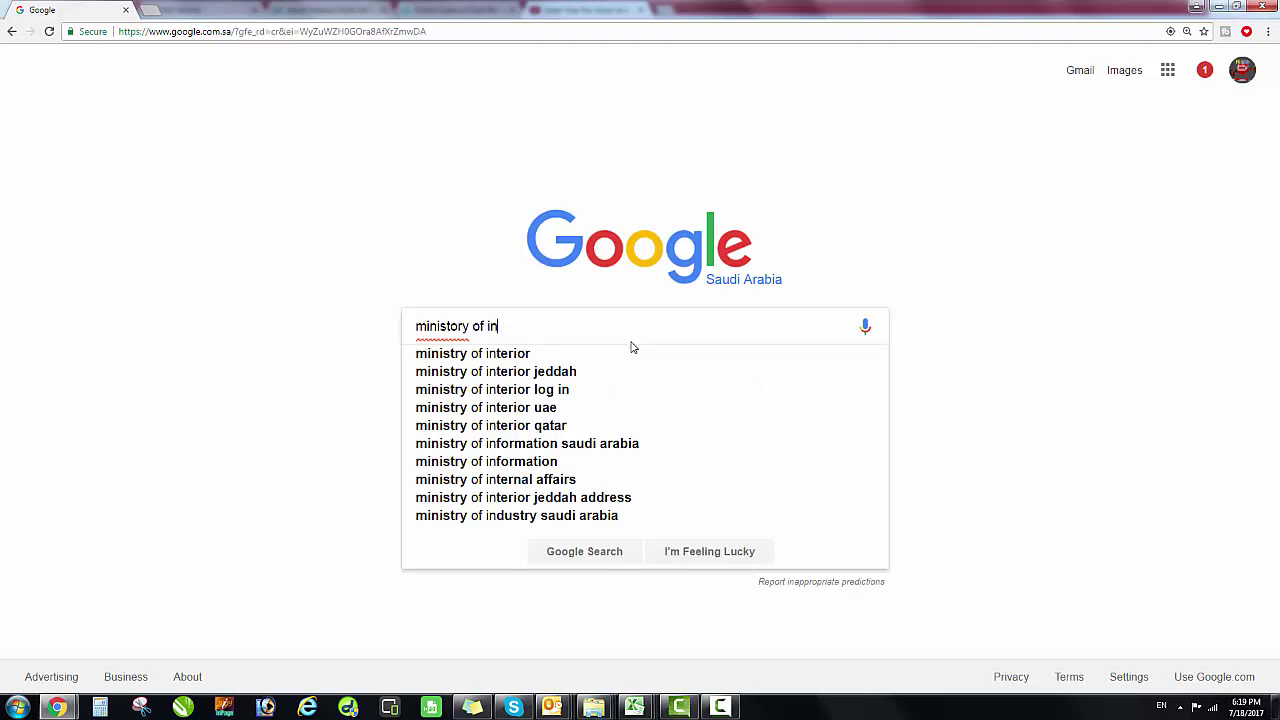
{"action": "left_click", "coordinate": [631, 345]}
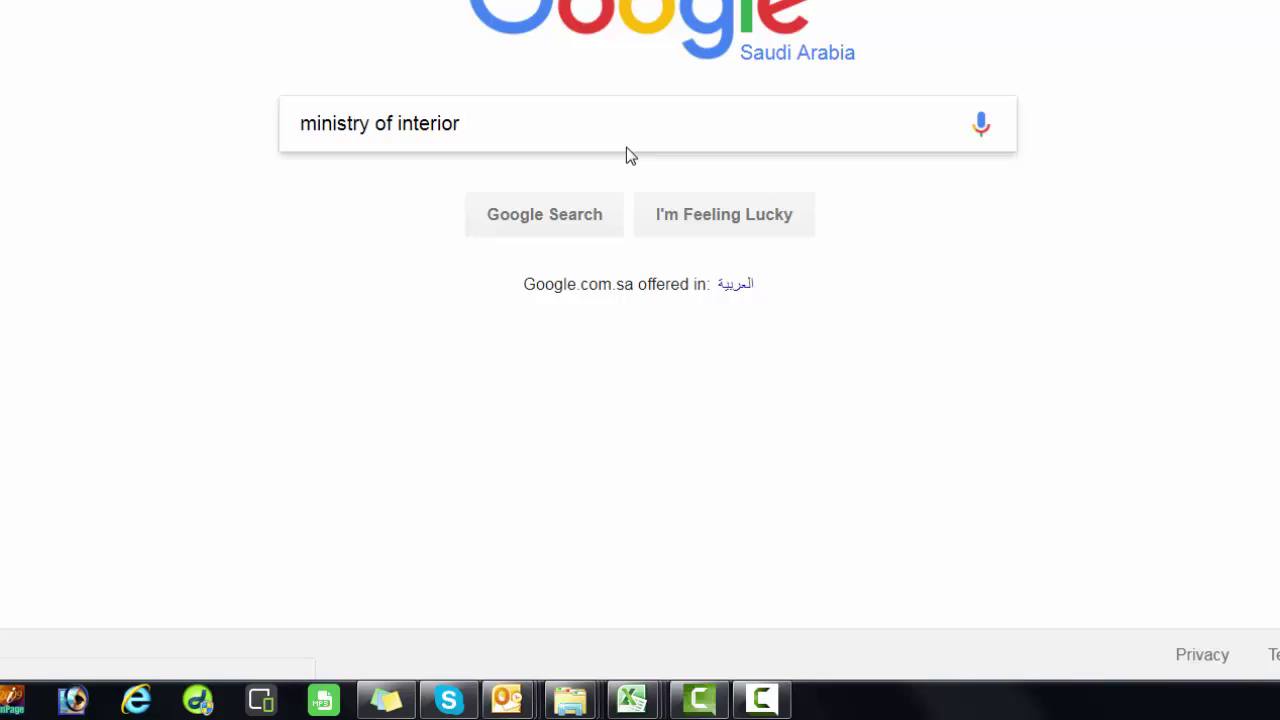
{"action": "left_click", "coordinate": [497, 197]}
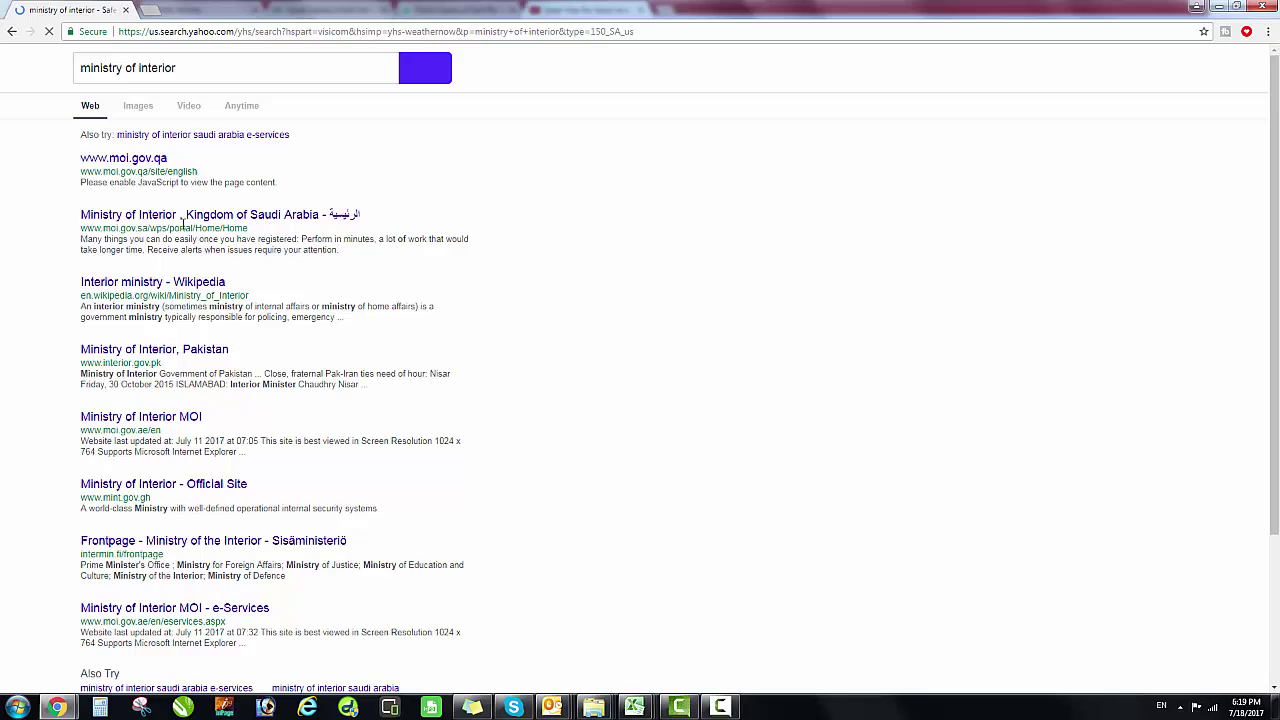
Open the 'Ministry of Interior - Kingdom of Saudi Arabia' result and check its moi.gov.sa address.
{"action": "left_click", "coordinate": [88, 218]}
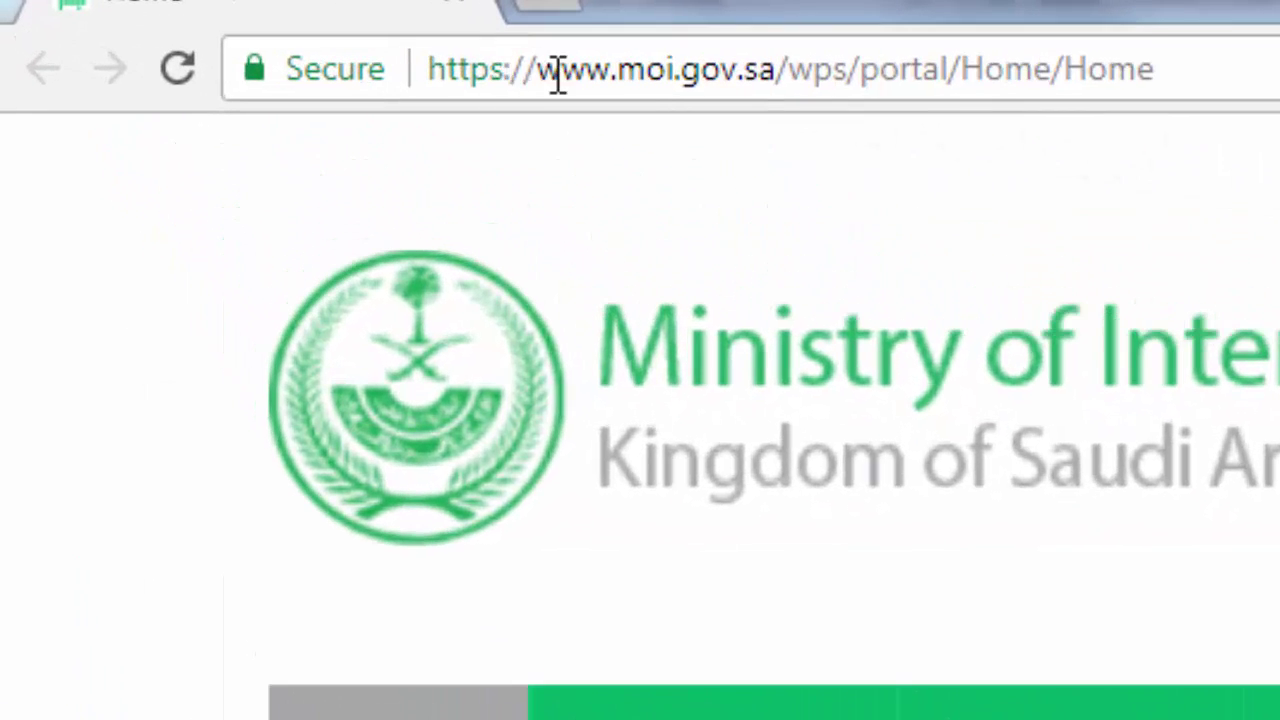
{"action": "left_click", "coordinate": [167, 22]}
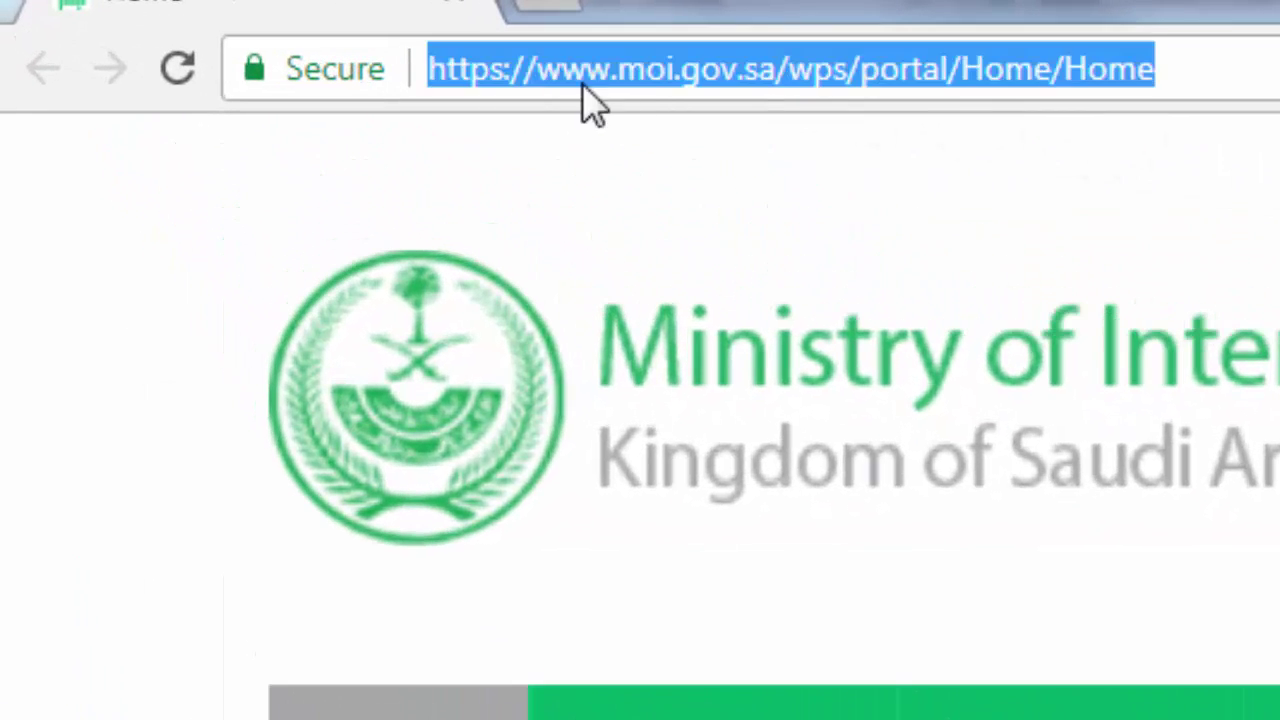
{"action": "double_click", "coordinate": [642, 81]}
{"action": "left_click", "coordinate": [699, 72]}
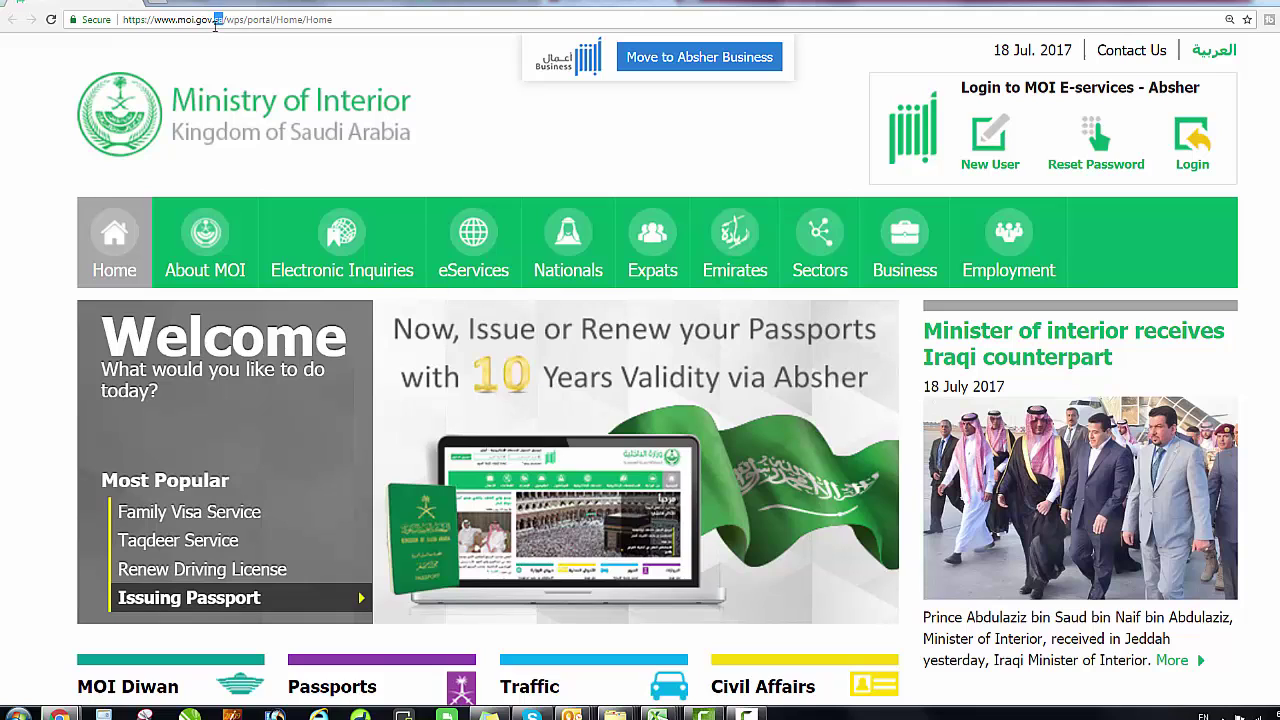
Reset the moi.gov.sa home page zoom to 100% and scroll down to the services.
{"action": "left_click", "coordinate": [213, 22]}
{"action": "mouse_move", "coordinate": [345, 232]}
{"action": "mouse_move", "coordinate": [297, 466]}
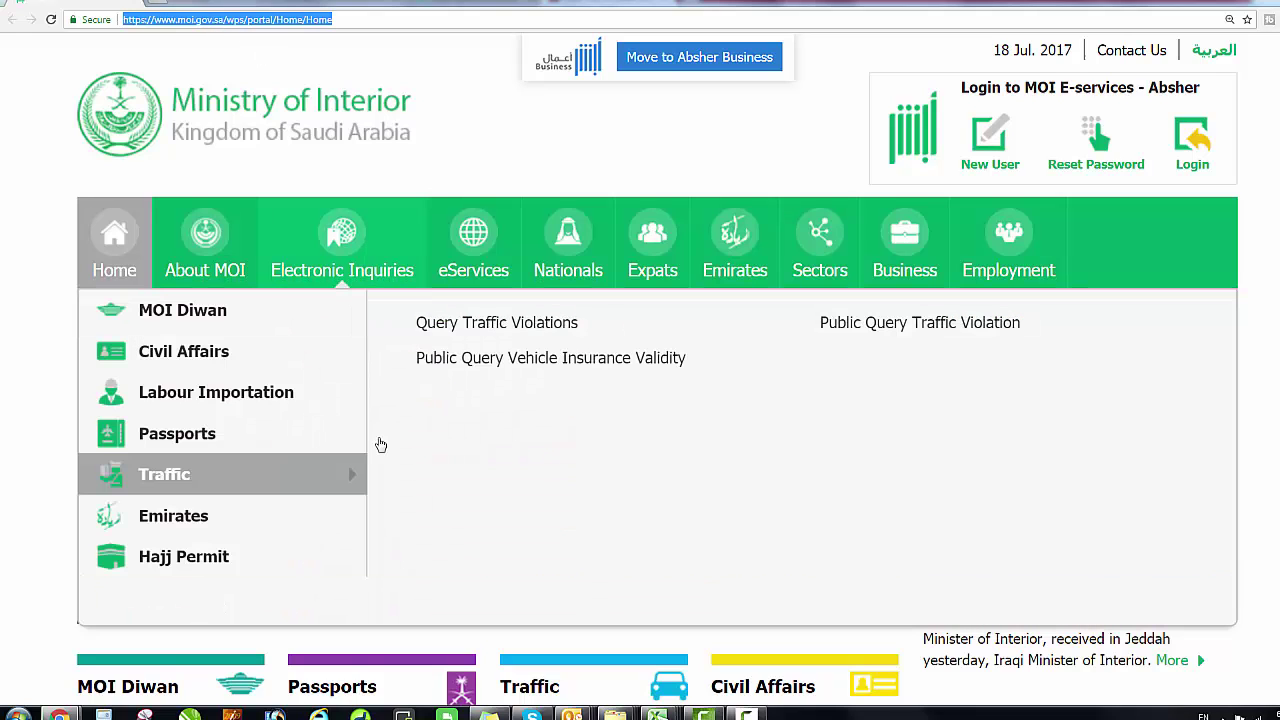
{"action": "key", "text": "ctrl+0"}
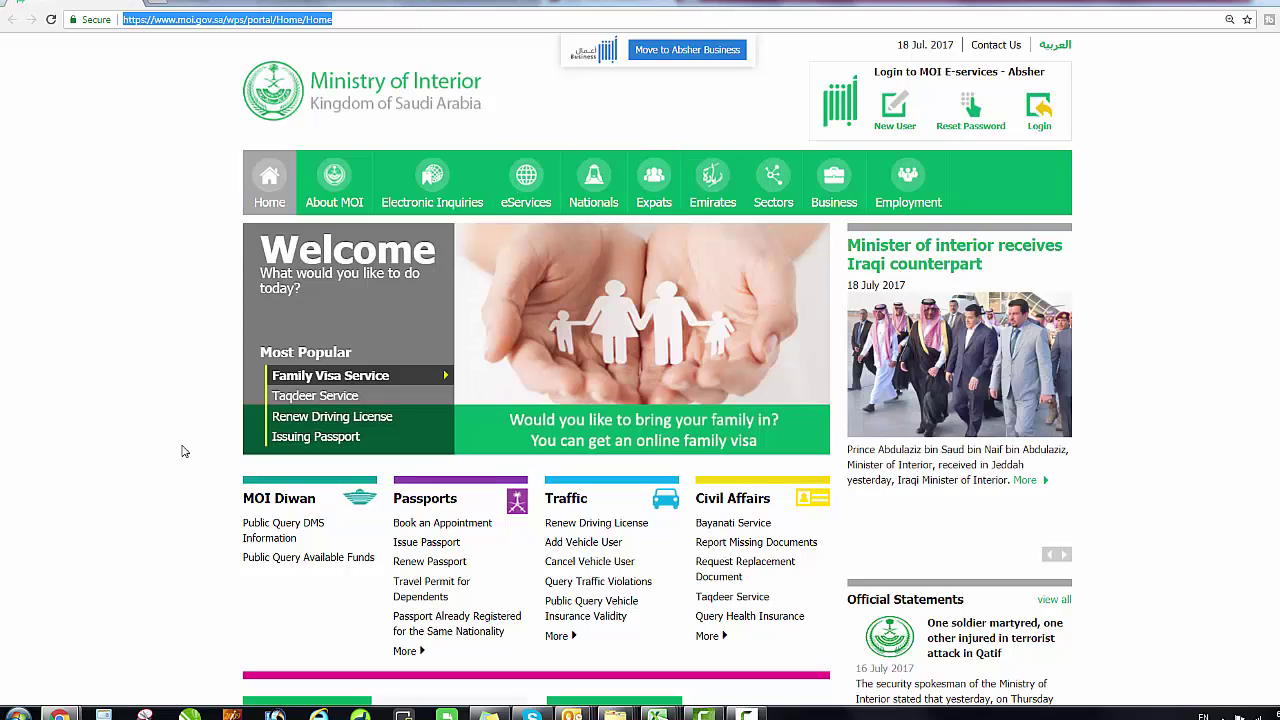
{"action": "scroll", "coordinate": [165, 558], "scroll_direction": "down", "scroll_amount": 1}
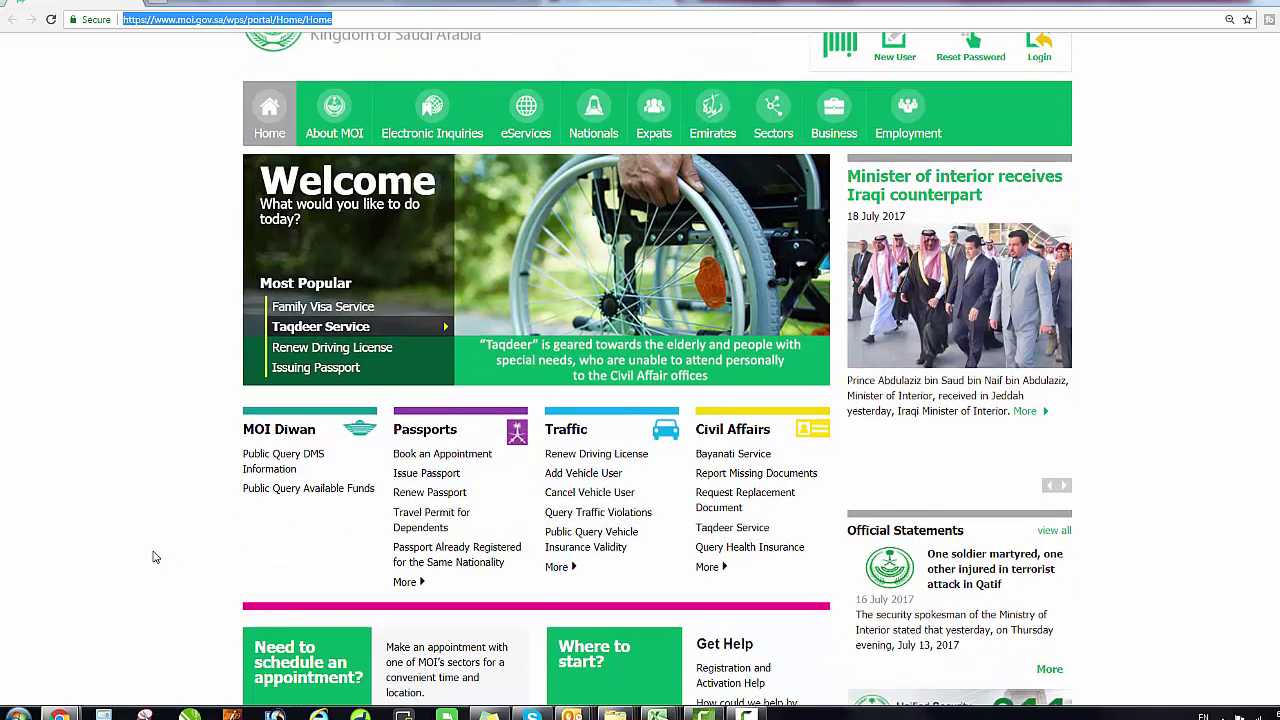
{"action": "scroll", "coordinate": [155, 557], "scroll_direction": "up", "scroll_amount": 1}
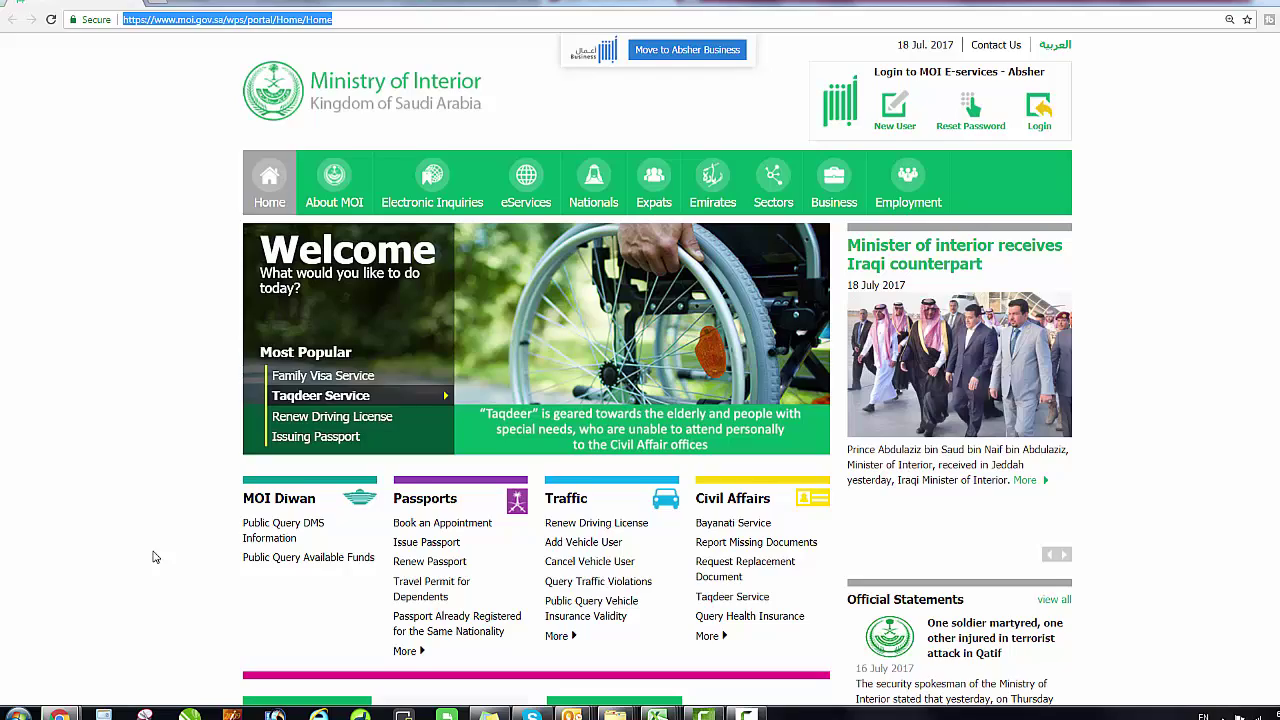
{"action": "scroll", "coordinate": [155, 556], "scroll_direction": "down", "scroll_amount": 1}
{"action": "scroll", "coordinate": [260, 280], "scroll_direction": "up", "scroll_amount": 1}
{"action": "scroll", "coordinate": [296, 192], "scroll_direction": "down", "scroll_amount": 2}
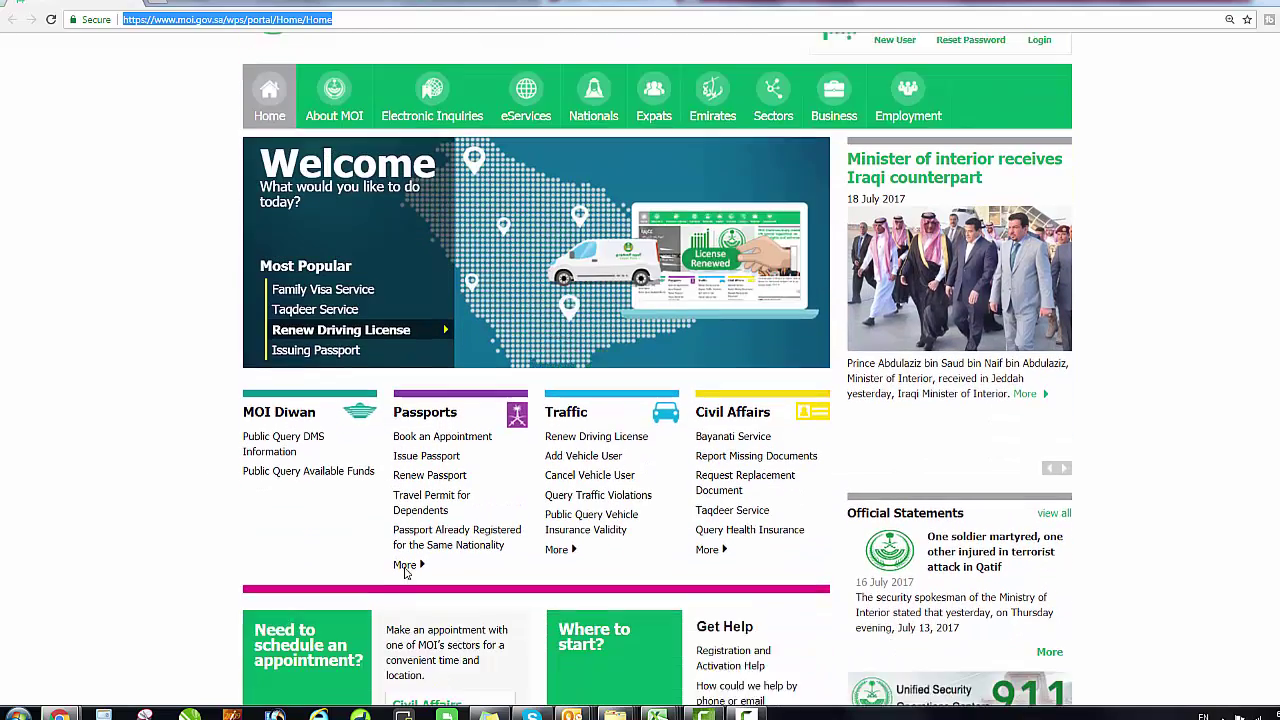
Expand the Passports services and open Public Query of Worker Arrivals.
{"action": "left_click", "coordinate": [407, 513]}
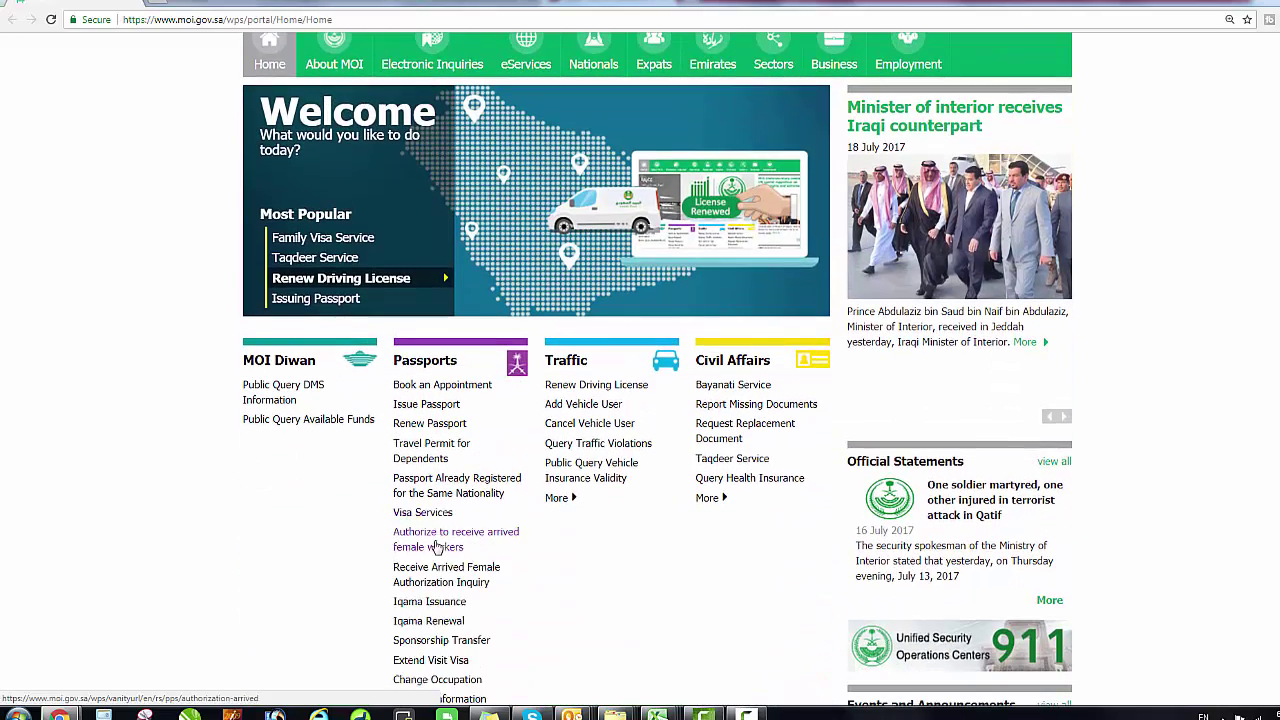
{"action": "scroll", "coordinate": [474, 600], "scroll_direction": "down", "scroll_amount": 4}
{"action": "scroll", "coordinate": [460, 604], "scroll_direction": "down", "scroll_amount": 1}
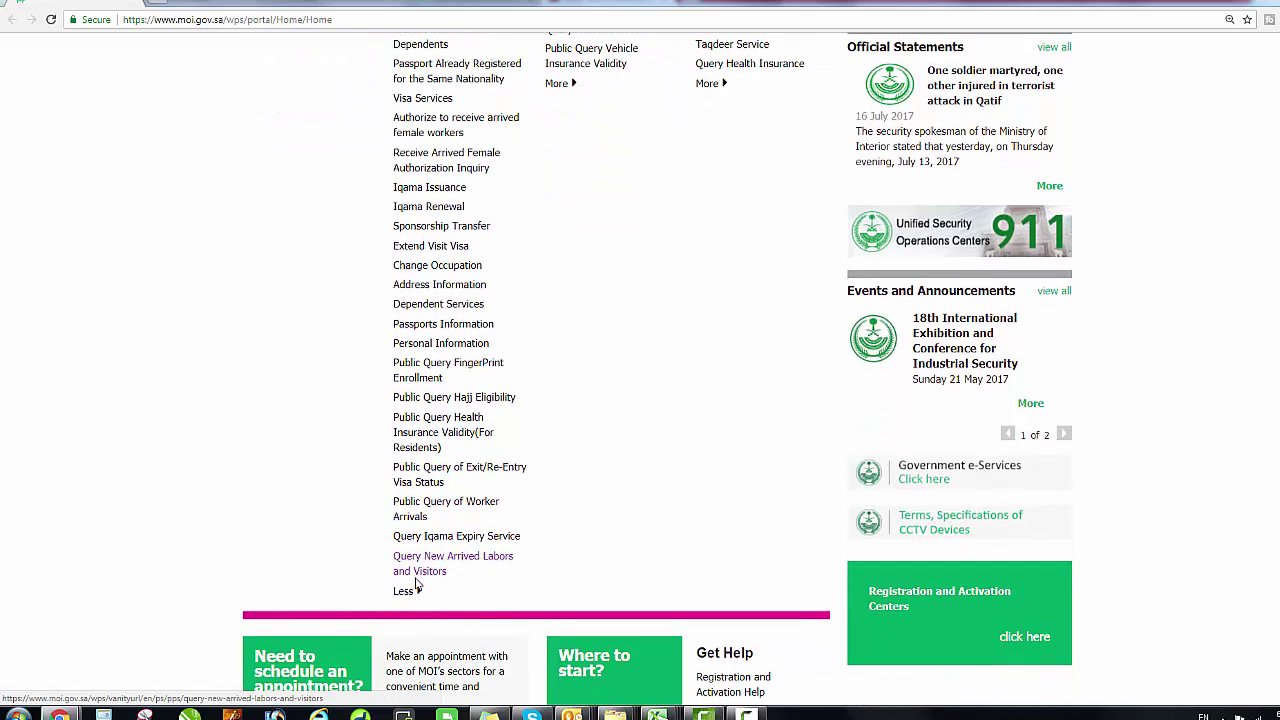
{"action": "left_click", "coordinate": [416, 510]}
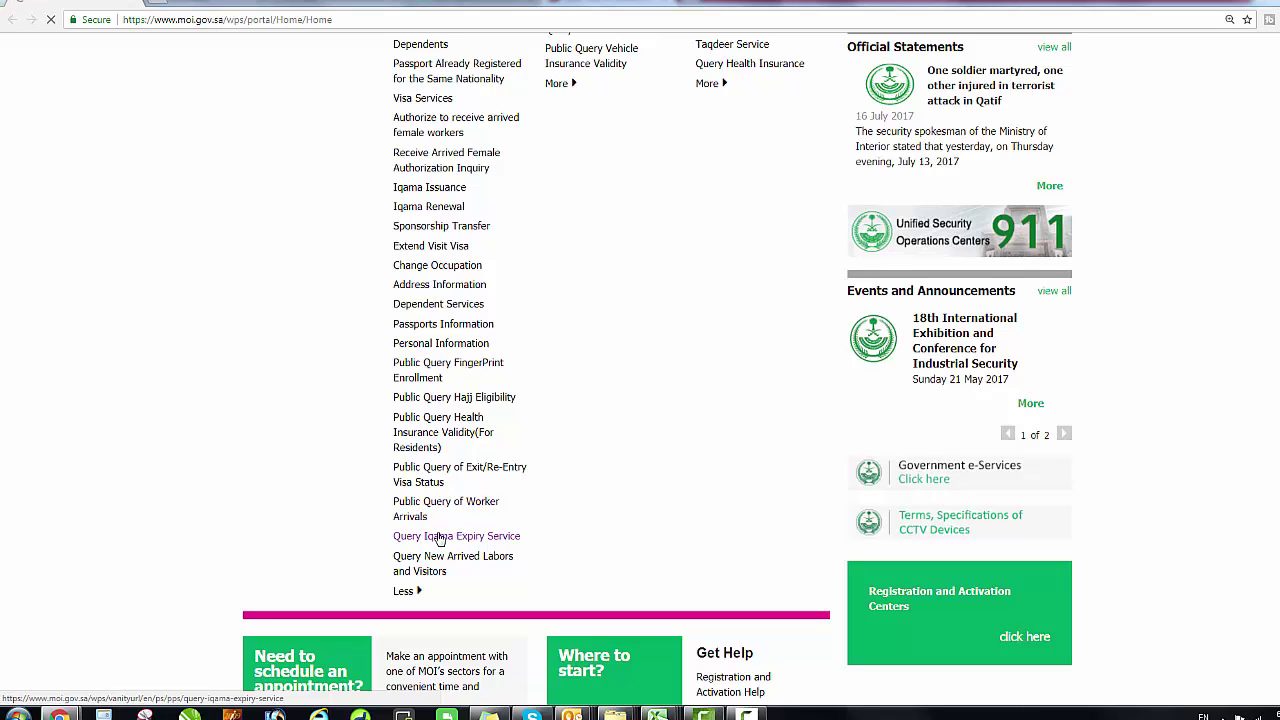
{"action": "left_click", "coordinate": [438, 540]}
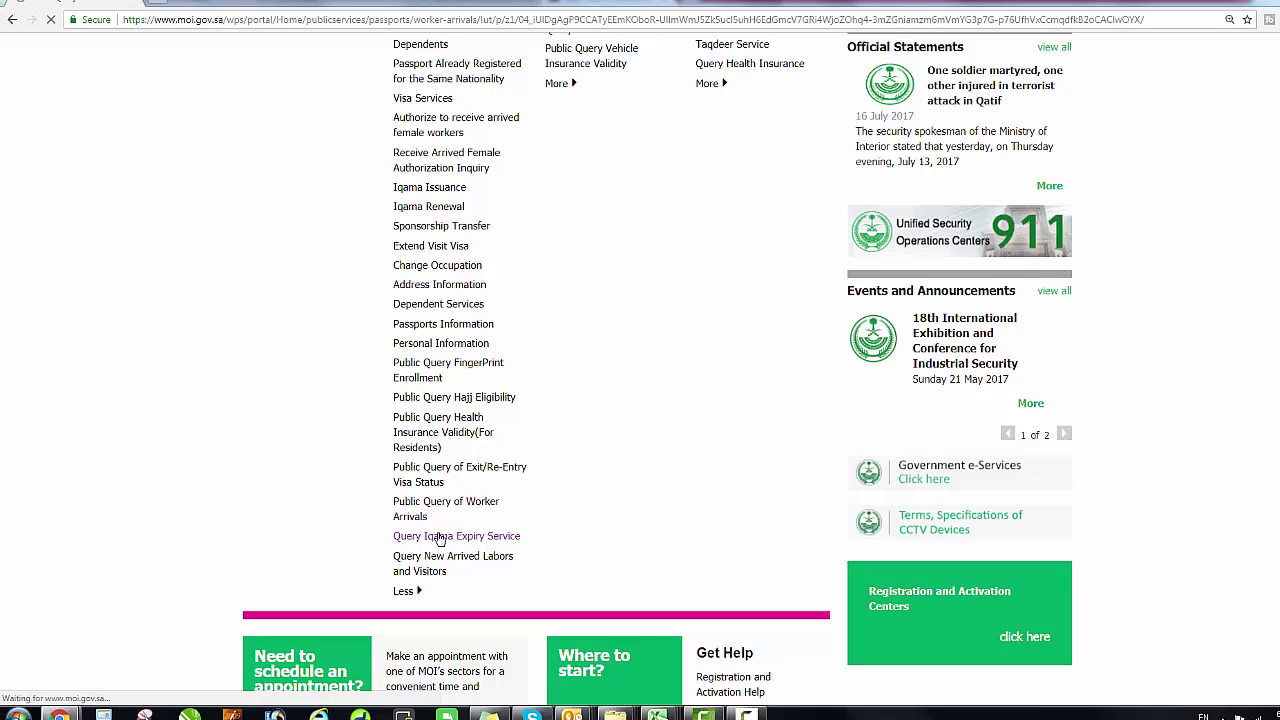
{"action": "scroll", "coordinate": [446, 538], "scroll_direction": "down", "scroll_amount": 1}
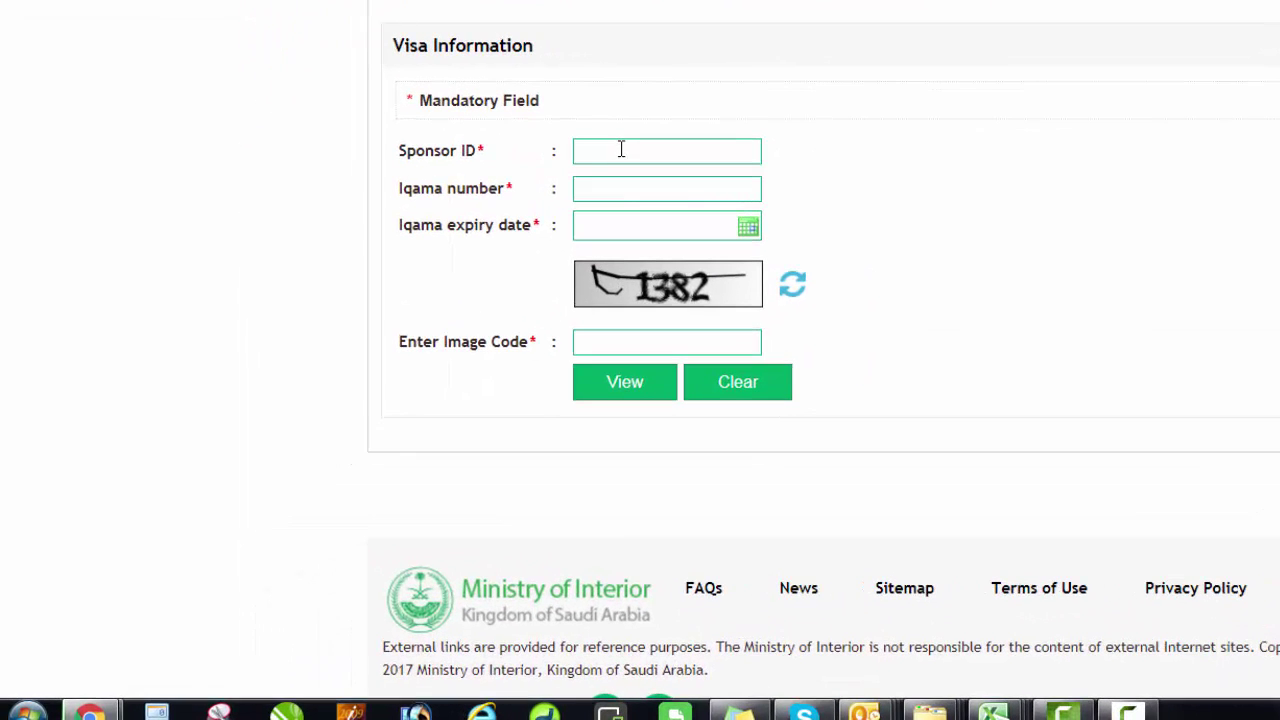
Enter the sponsor ID and Iqama number, and choose the Iqama expiry date in the Hijri calendar.
{"action": "left_click", "coordinate": [621, 149]}
{"action": "left_click", "coordinate": [631, 347]}
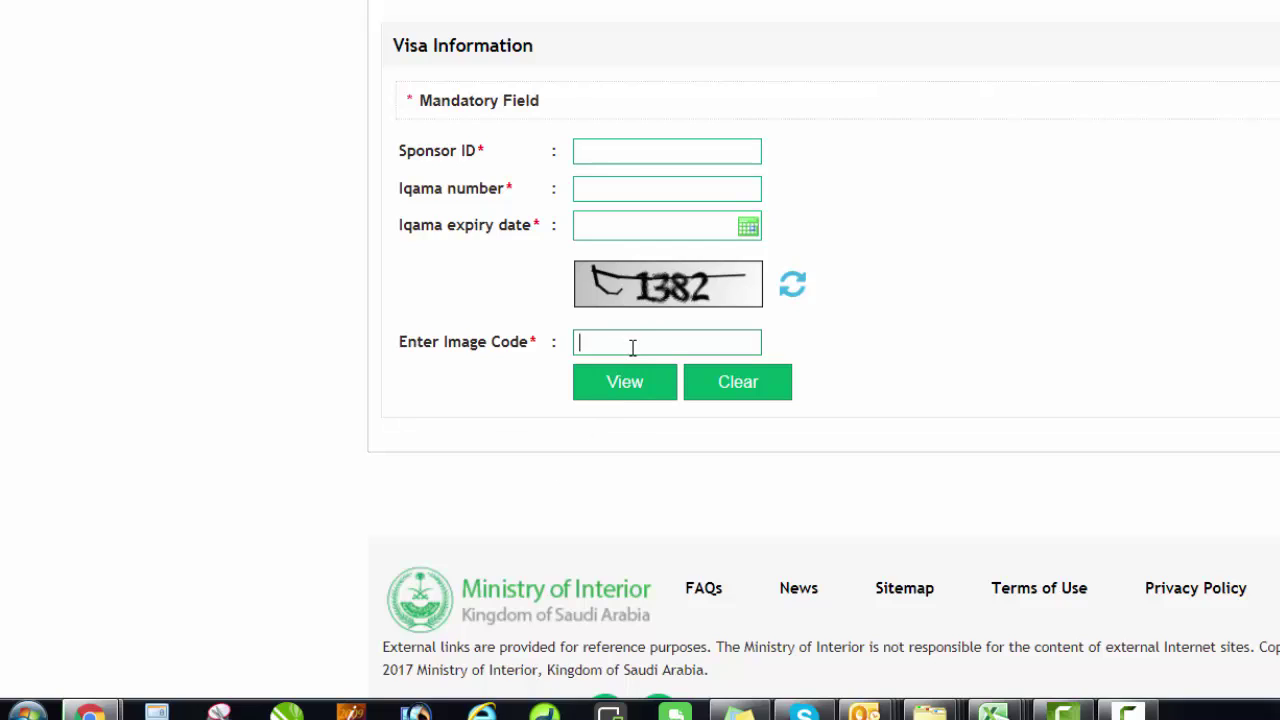
{"action": "left_click", "coordinate": [605, 144]}
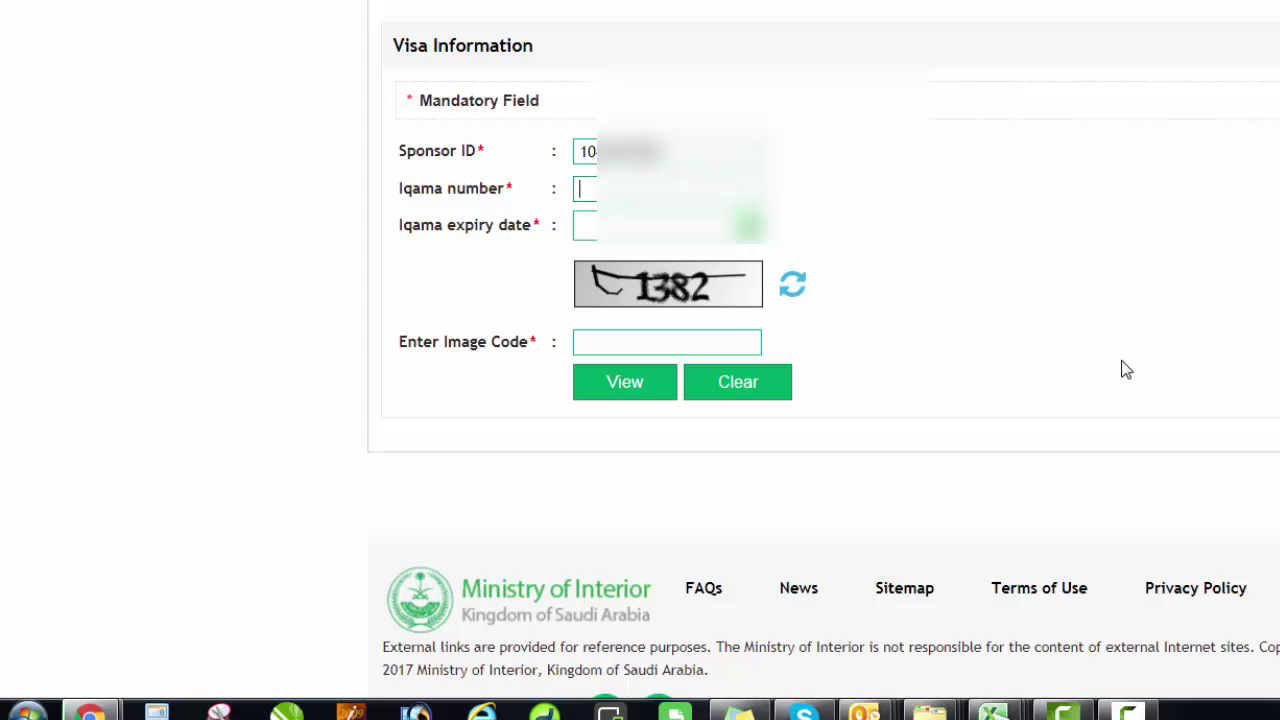
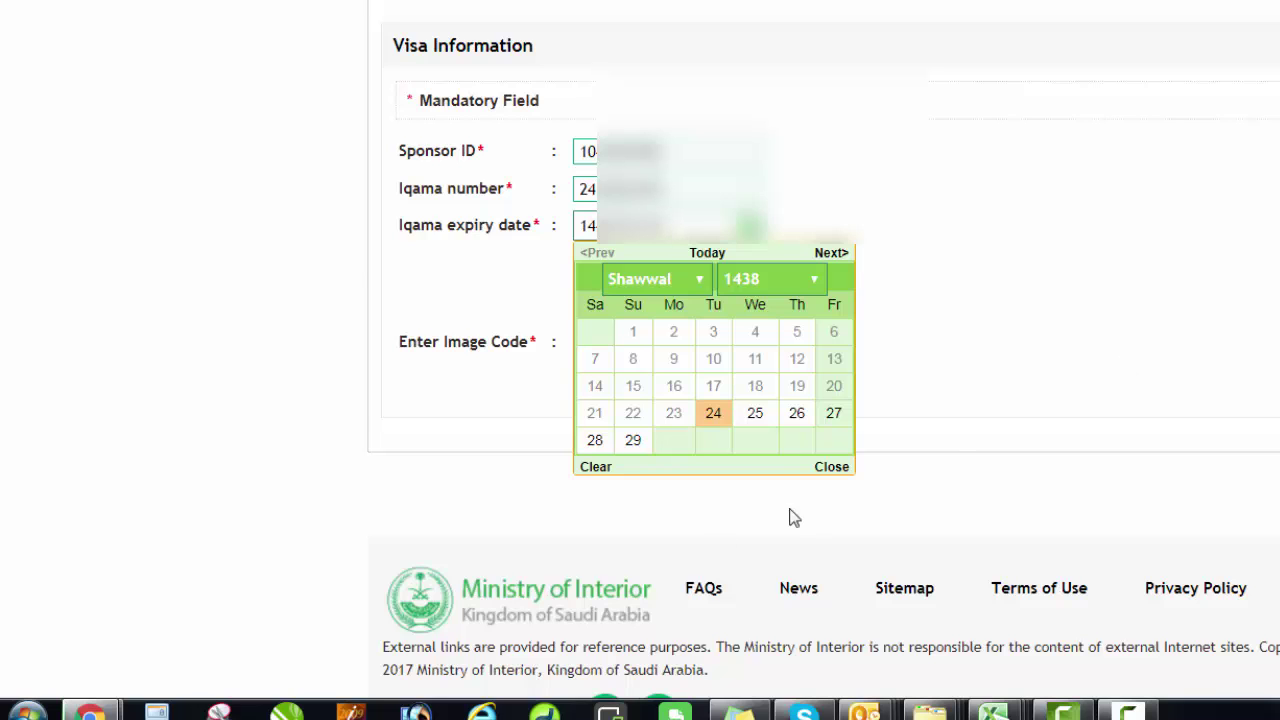
{"action": "left_click", "coordinate": [986, 380]}
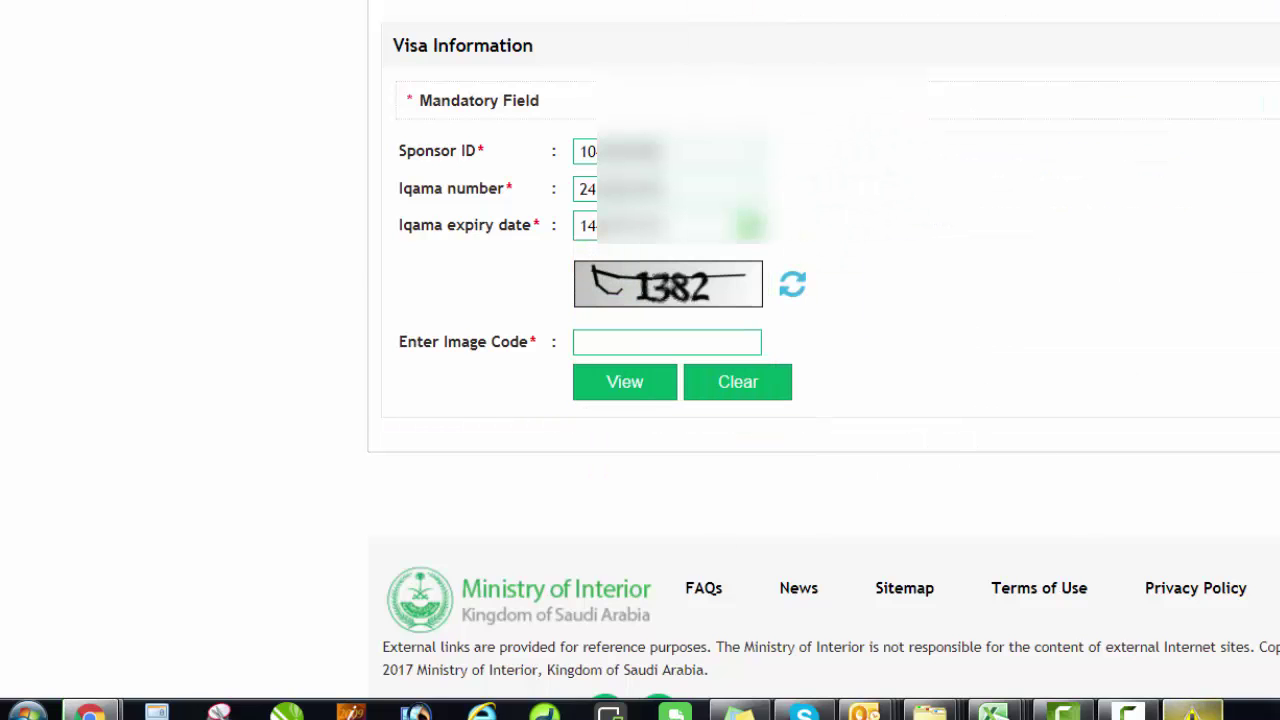
{"action": "left_click", "coordinate": [1240, 150]}
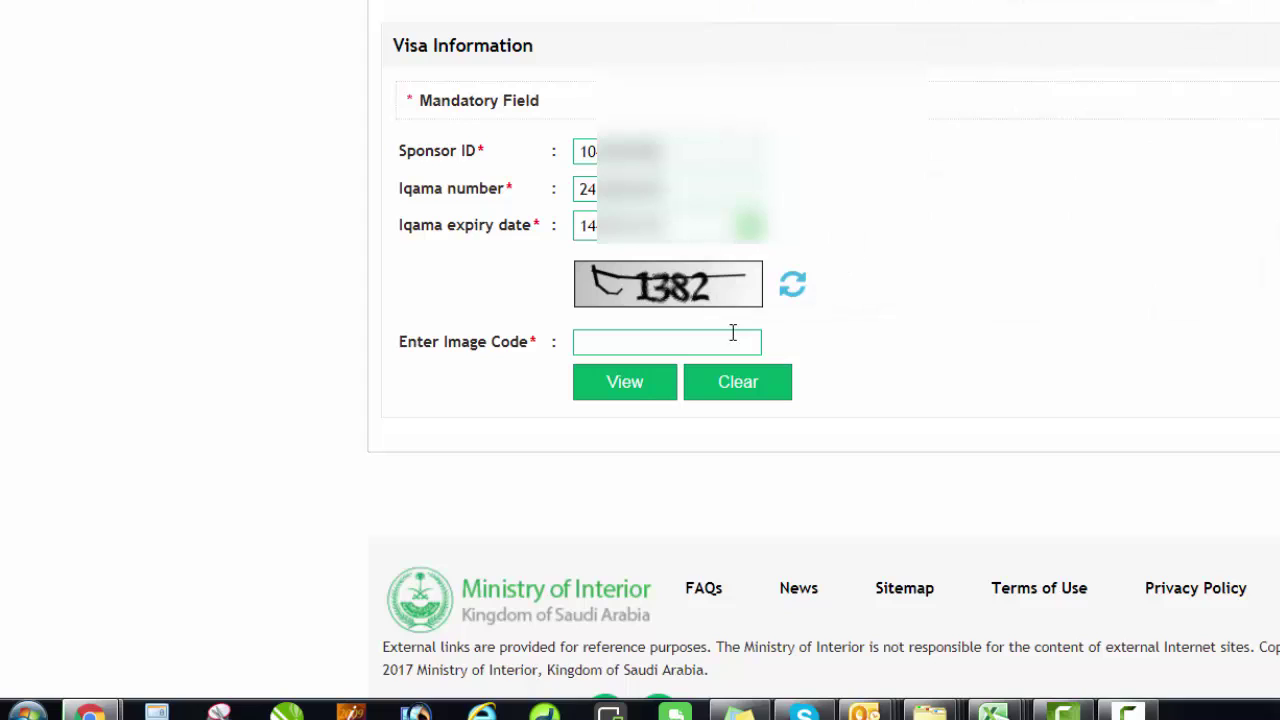
{"action": "left_click", "coordinate": [668, 335]}
{"action": "type", "text": "1382"}
{"action": "double_click", "coordinate": [435, 151]}
{"action": "left_click_drag", "start_coordinate": [461, 155], "coordinate": [480, 153]}
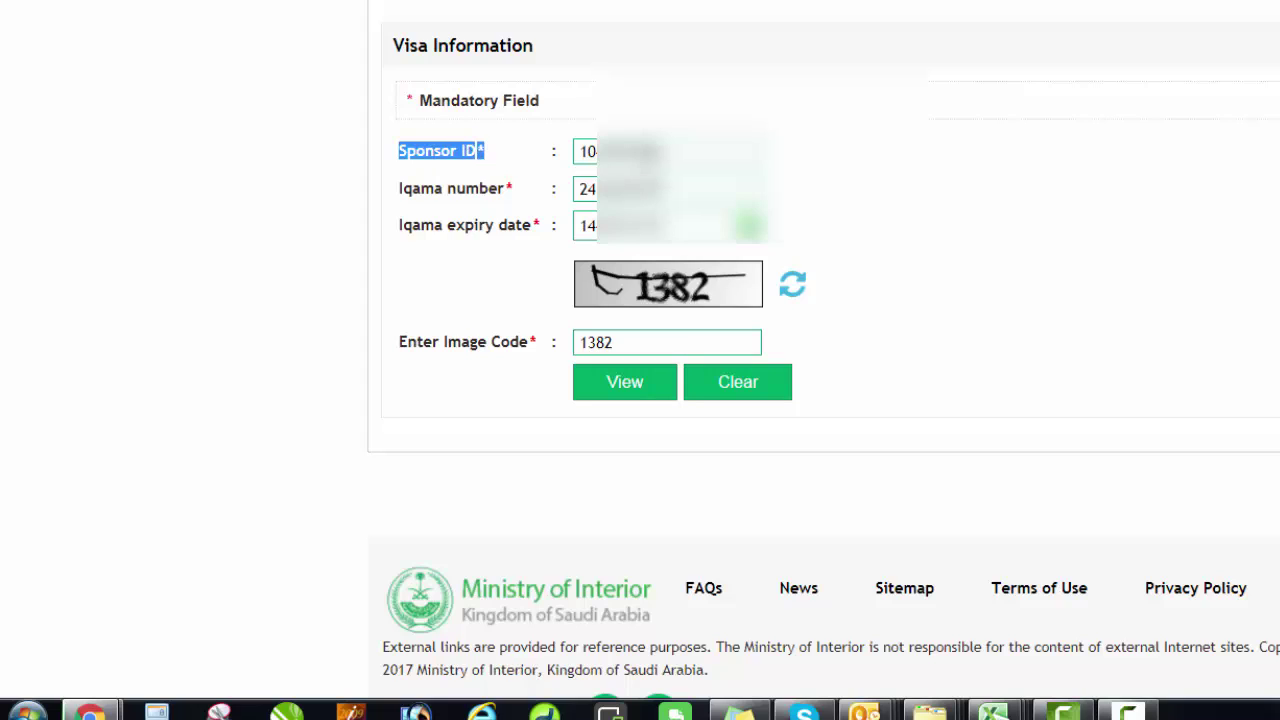
{"action": "key", "text": "Tab"}
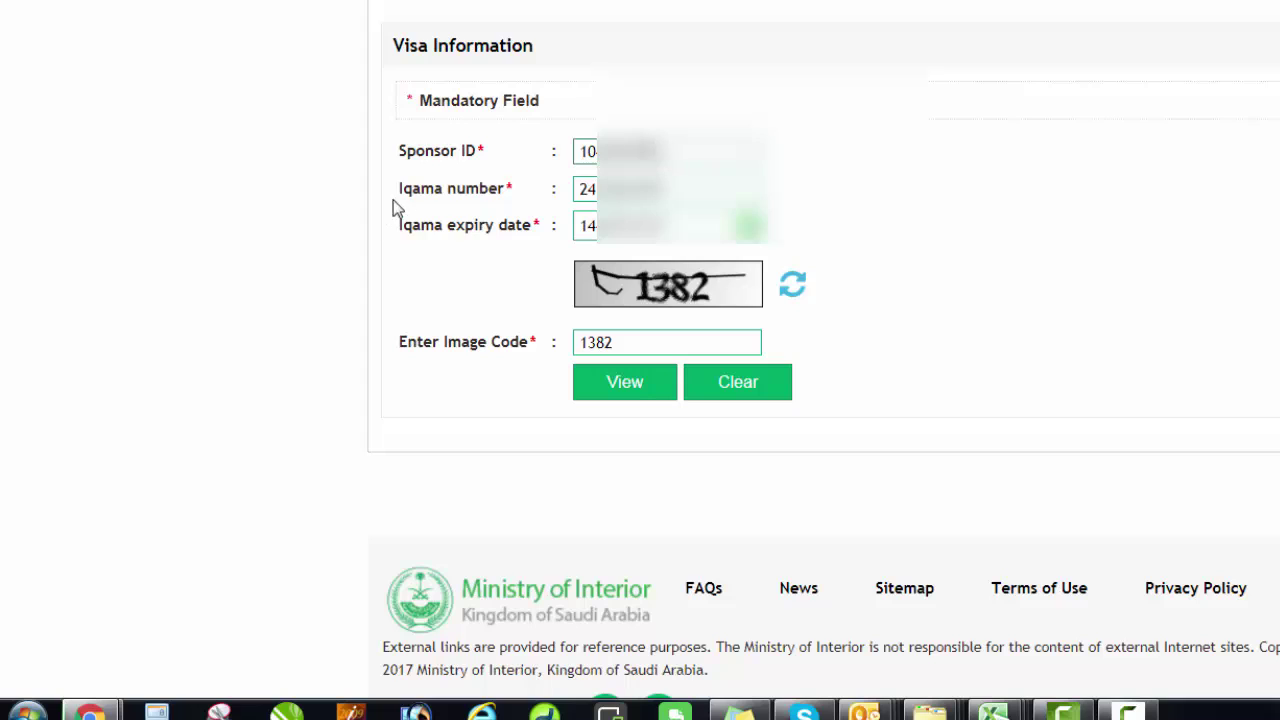
{"action": "left_click_drag", "start_coordinate": [423, 191], "coordinate": [505, 190]}
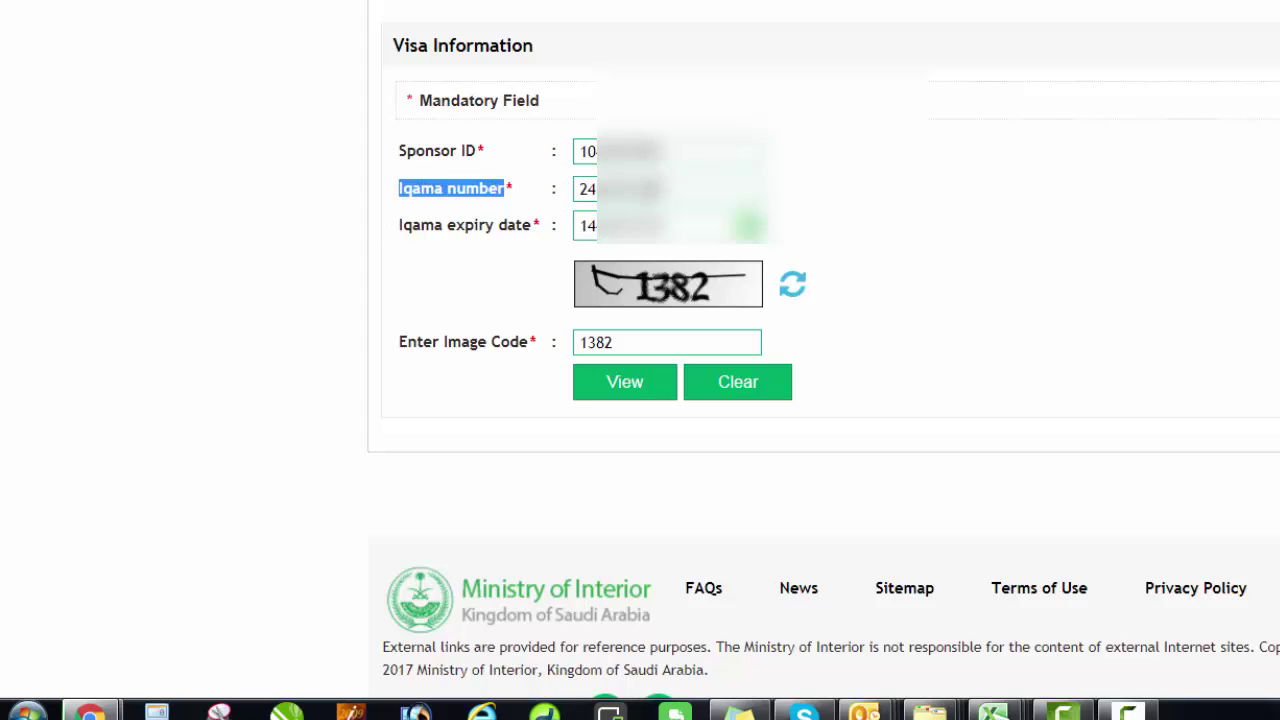
{"action": "left_click_drag", "start_coordinate": [640, 189], "coordinate": [557, 191]}
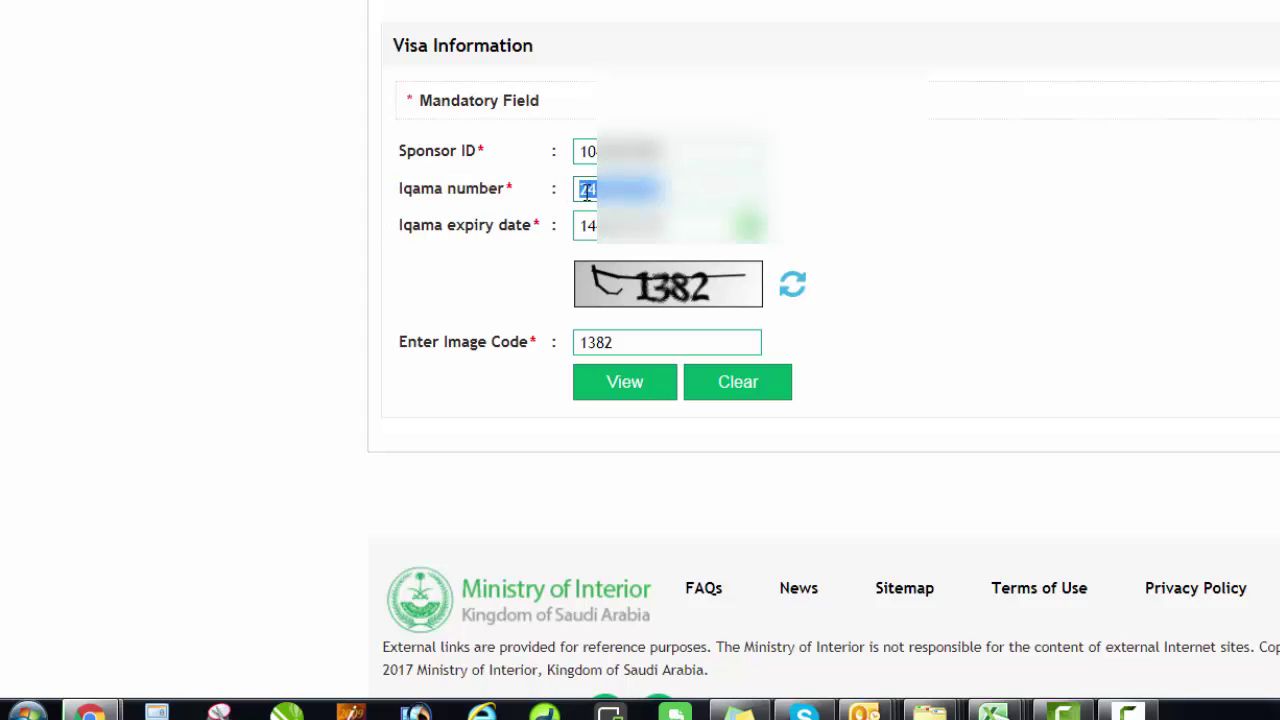
{"action": "triple_click", "coordinate": [522, 224]}
{"action": "key", "text": "Tab"}
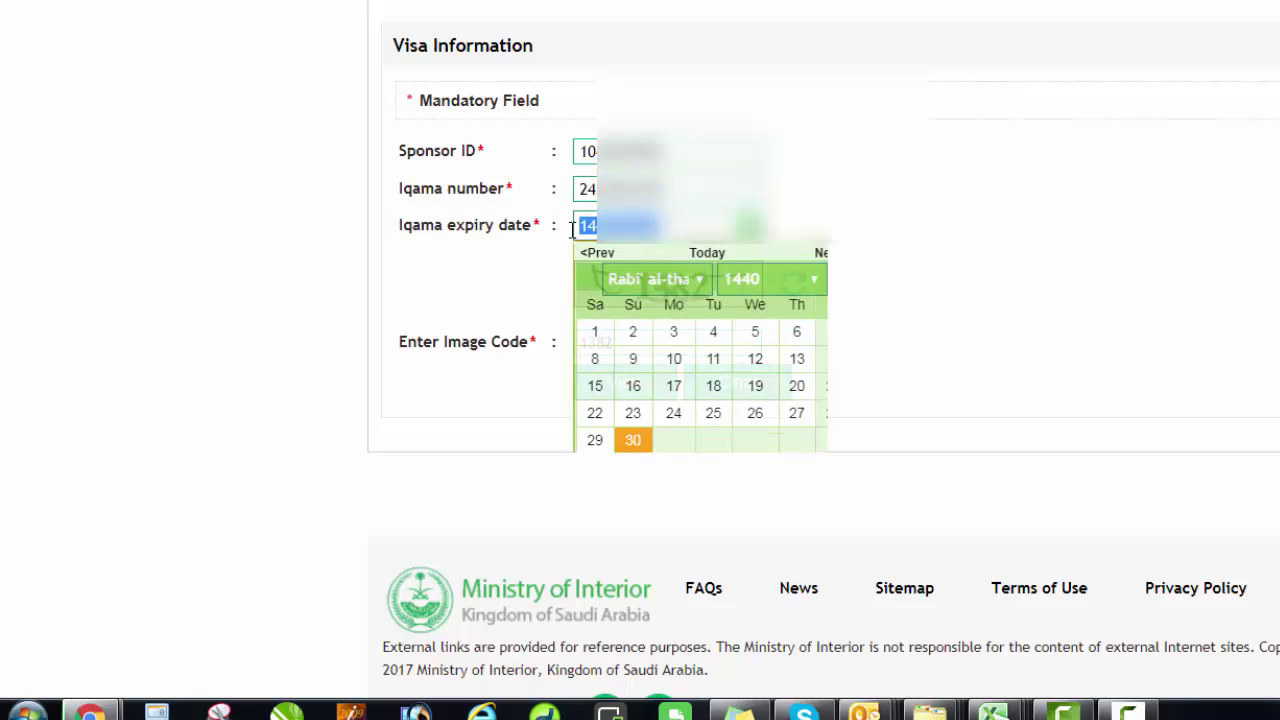
{"action": "left_click", "coordinate": [405, 289]}
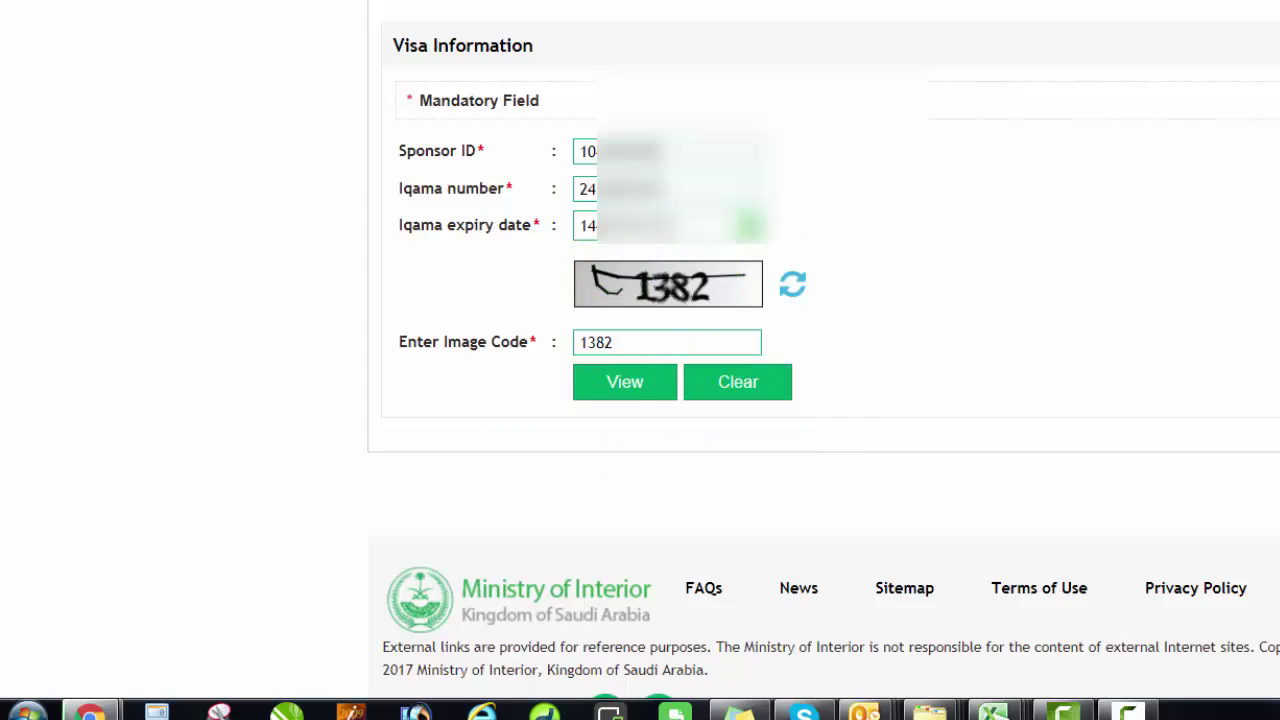
{"action": "left_click", "coordinate": [587, 225]}
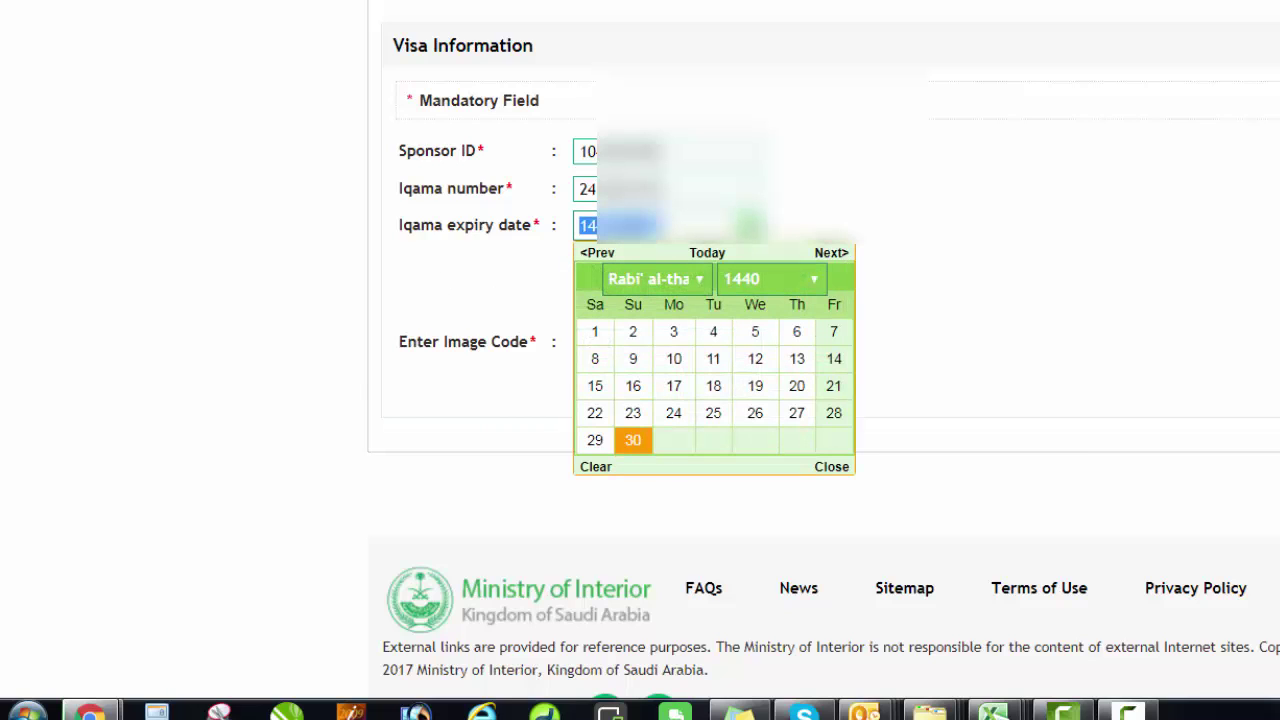
{"action": "left_click", "coordinate": [1046, 264]}
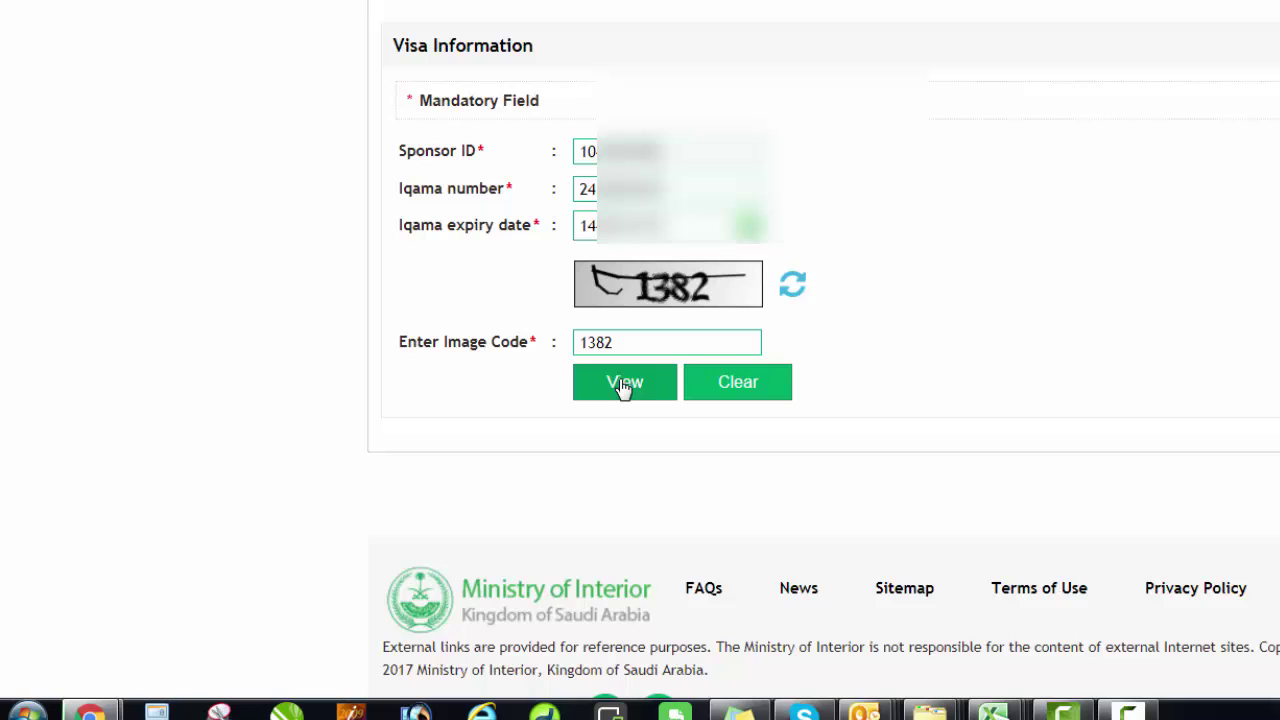
Submit the form with View and scroll to the Current Status/ Visa Details section.
{"action": "left_click", "coordinate": [622, 388]}
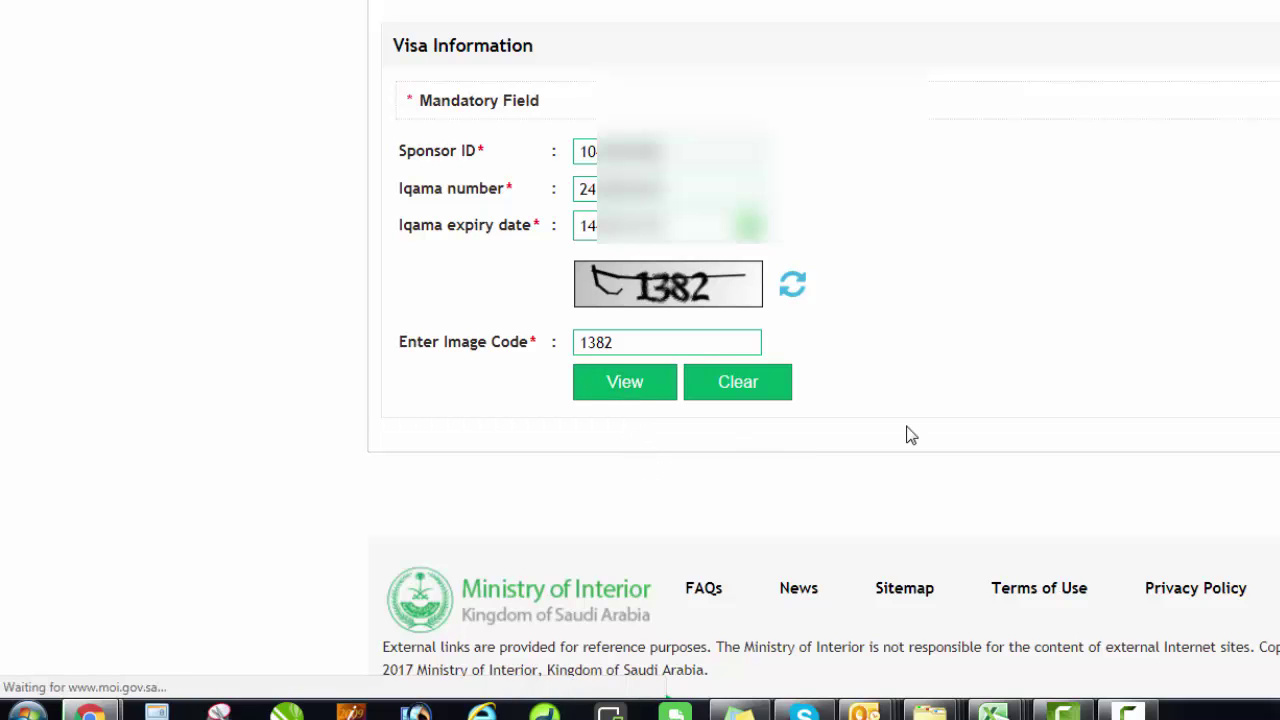
{"action": "scroll", "coordinate": [655, 295], "scroll_direction": "down", "scroll_amount": 5}
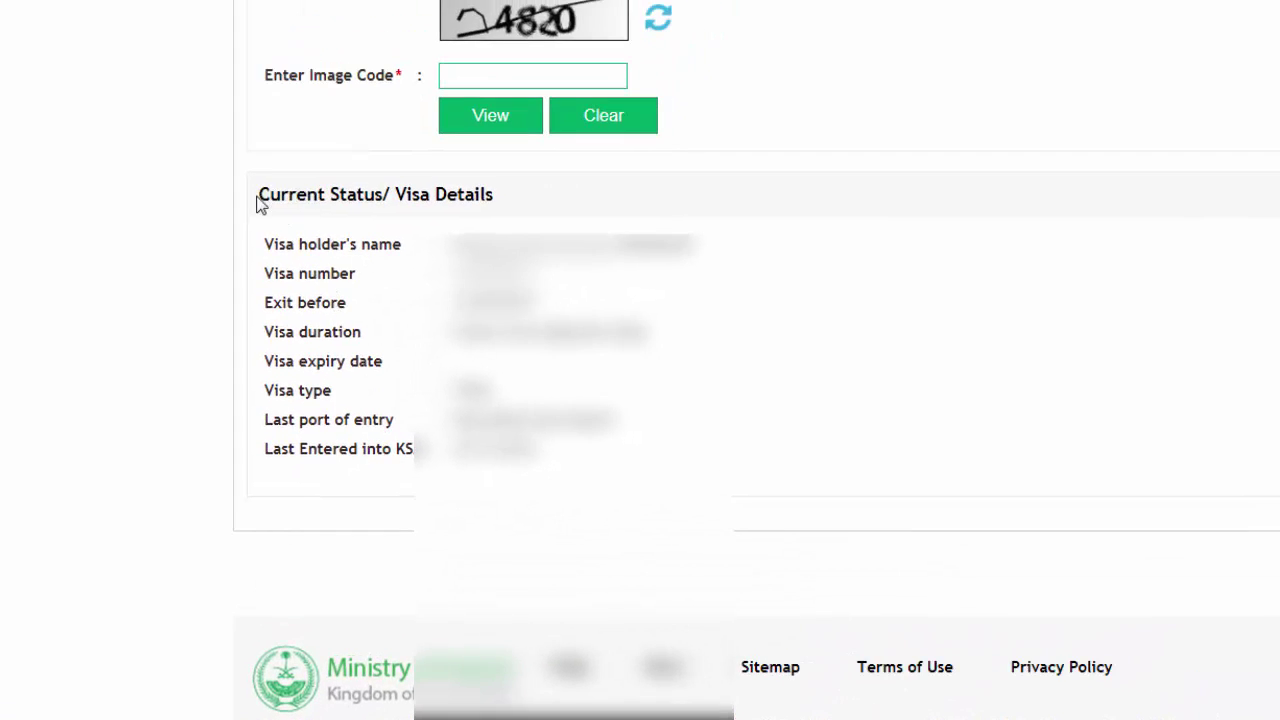
{"action": "left_click_drag", "start_coordinate": [257, 196], "coordinate": [628, 443]}
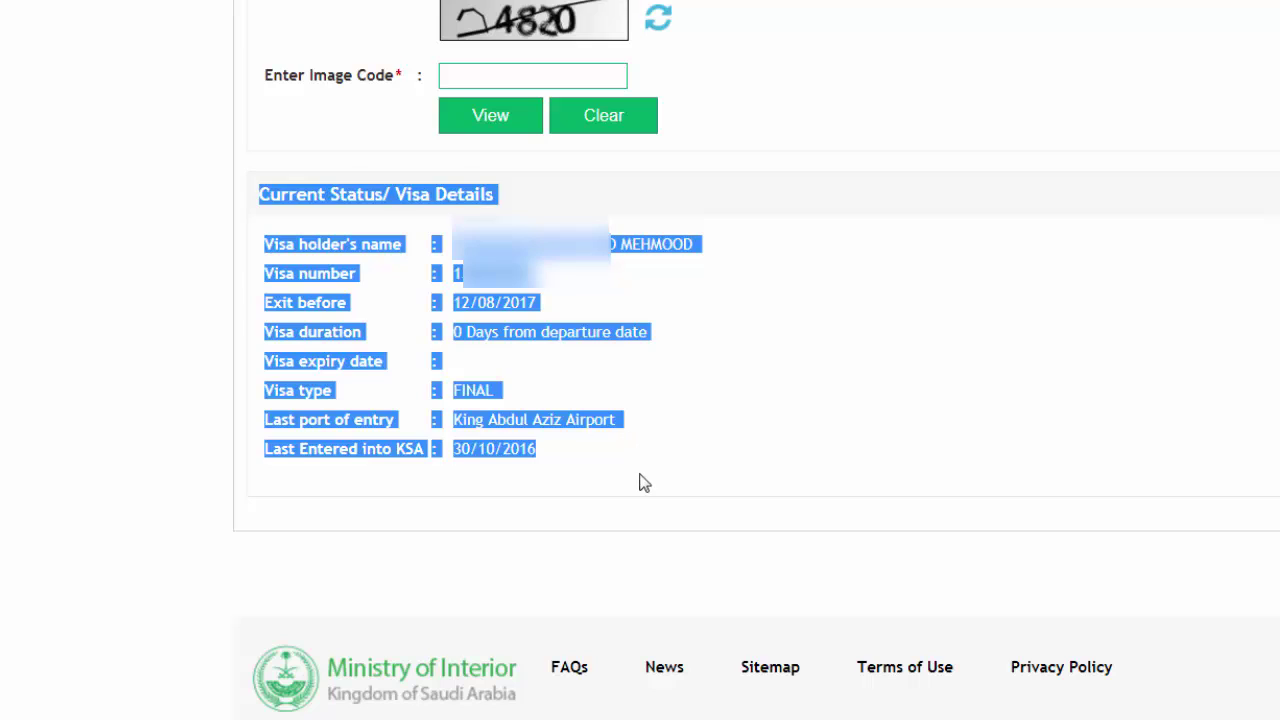
{"action": "left_click", "coordinate": [640, 480]}
{"action": "left_click_drag", "start_coordinate": [266, 300], "coordinate": [351, 297]}
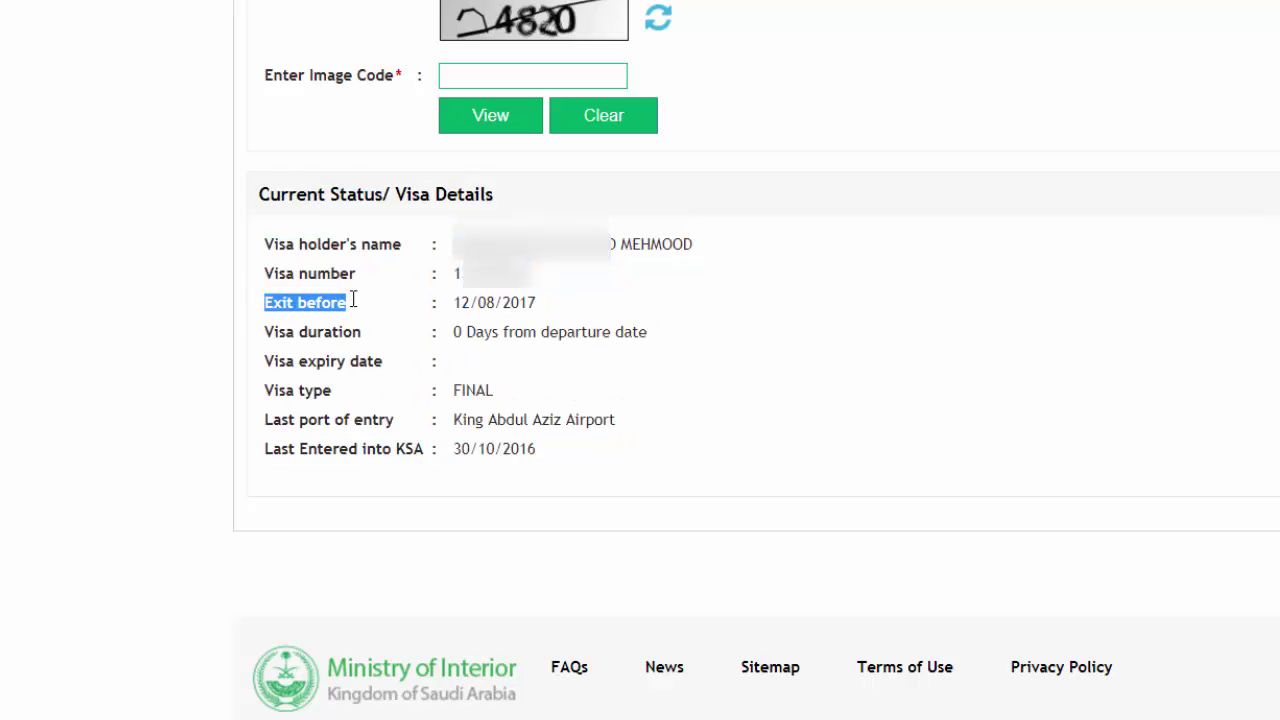
{"action": "left_click", "coordinate": [537, 300]}
{"action": "left_click_drag", "start_coordinate": [537, 303], "coordinate": [451, 306]}
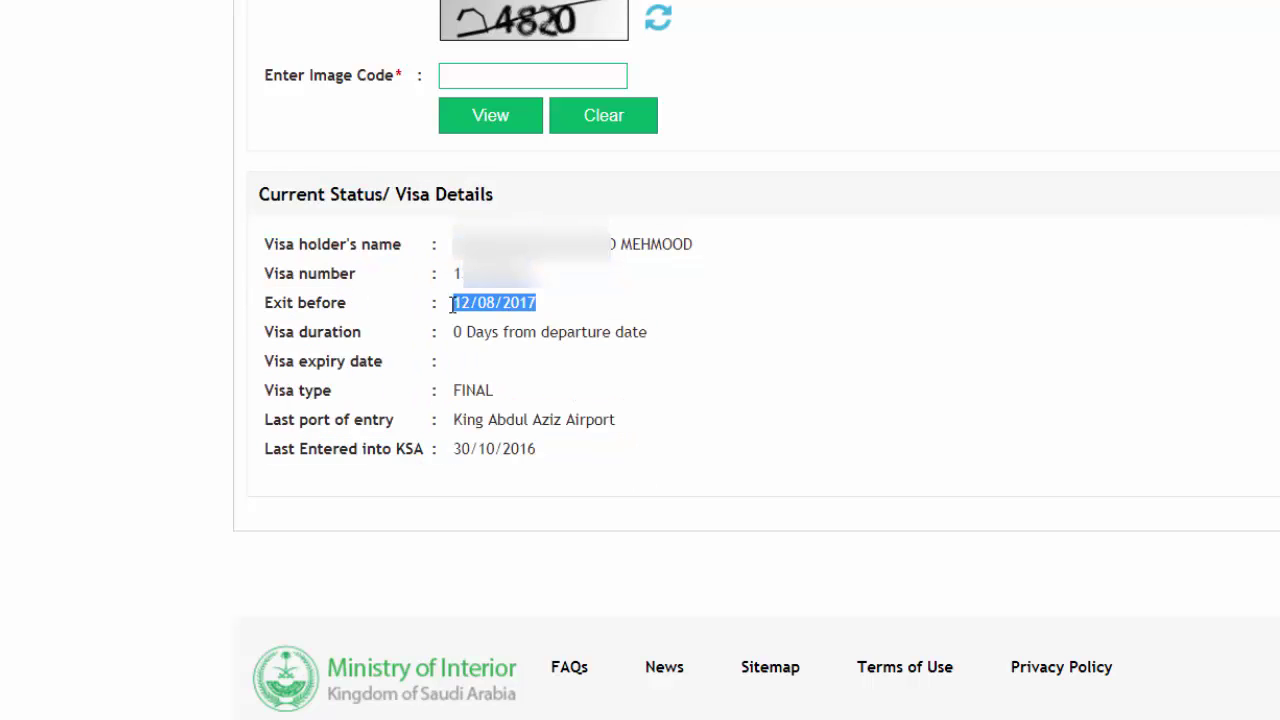
{"action": "double_click", "coordinate": [495, 273]}
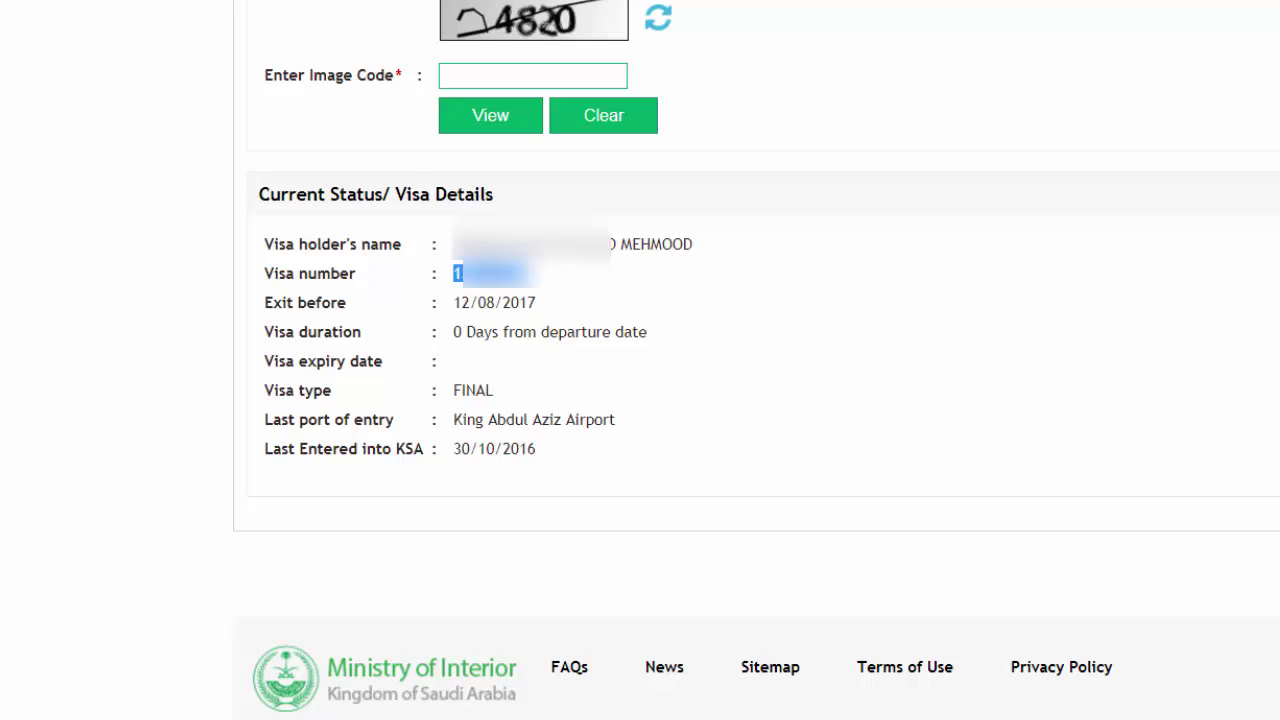
{"action": "left_click", "coordinate": [620, 305]}
{"action": "left_click_drag", "start_coordinate": [453, 244], "coordinate": [657, 255]}
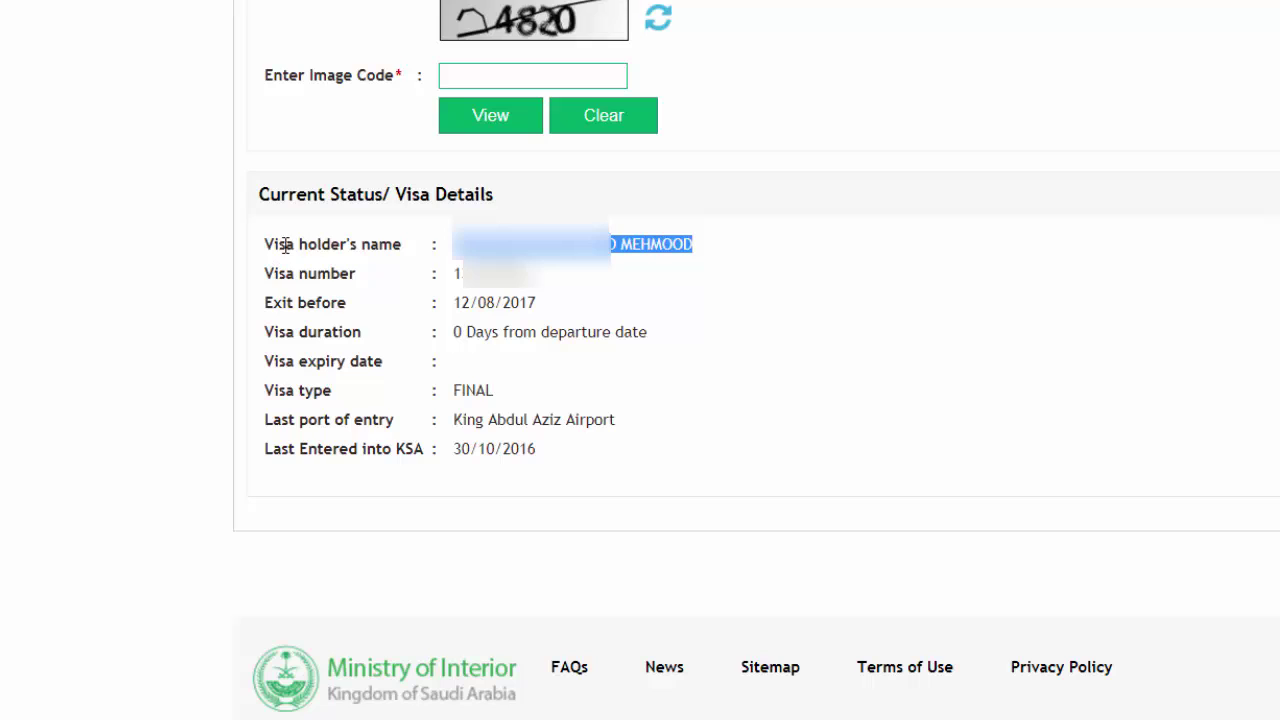
{"action": "left_click_drag", "start_coordinate": [263, 244], "coordinate": [695, 249]}
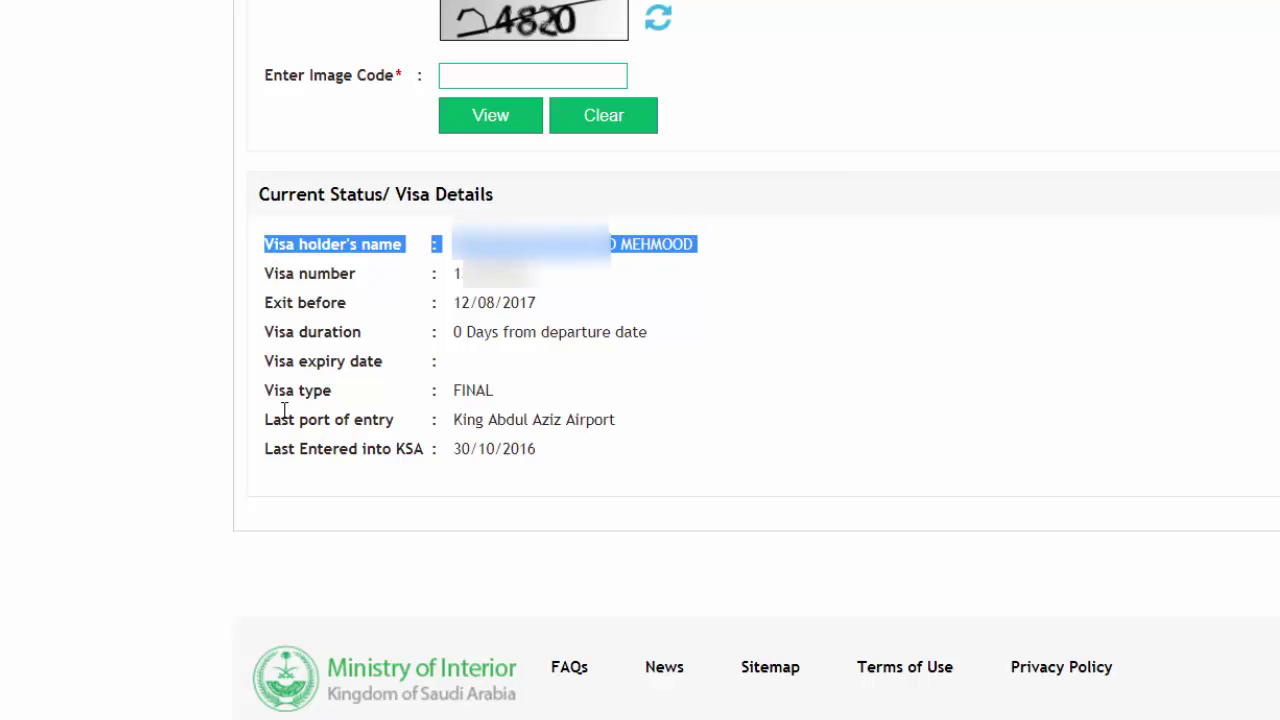
{"action": "left_click_drag", "start_coordinate": [277, 420], "coordinate": [508, 421]}
{"action": "left_click", "coordinate": [409, 470]}
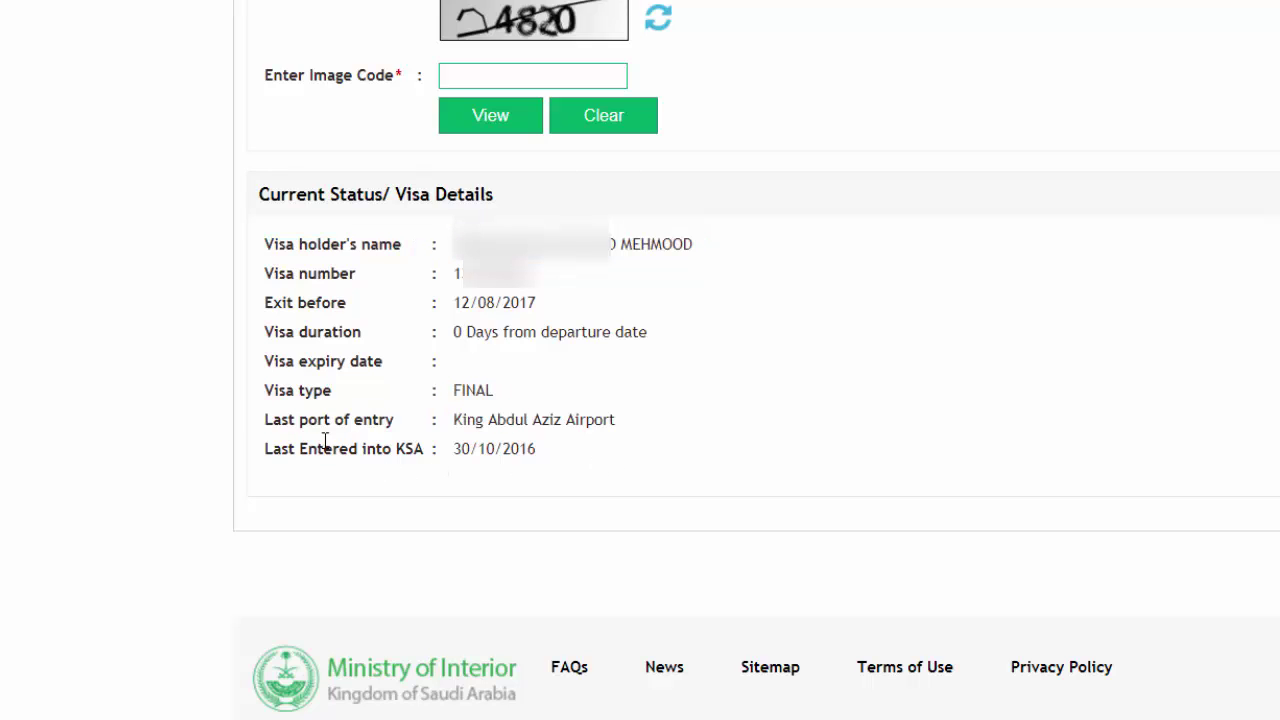
{"action": "double_click", "coordinate": [380, 418]}
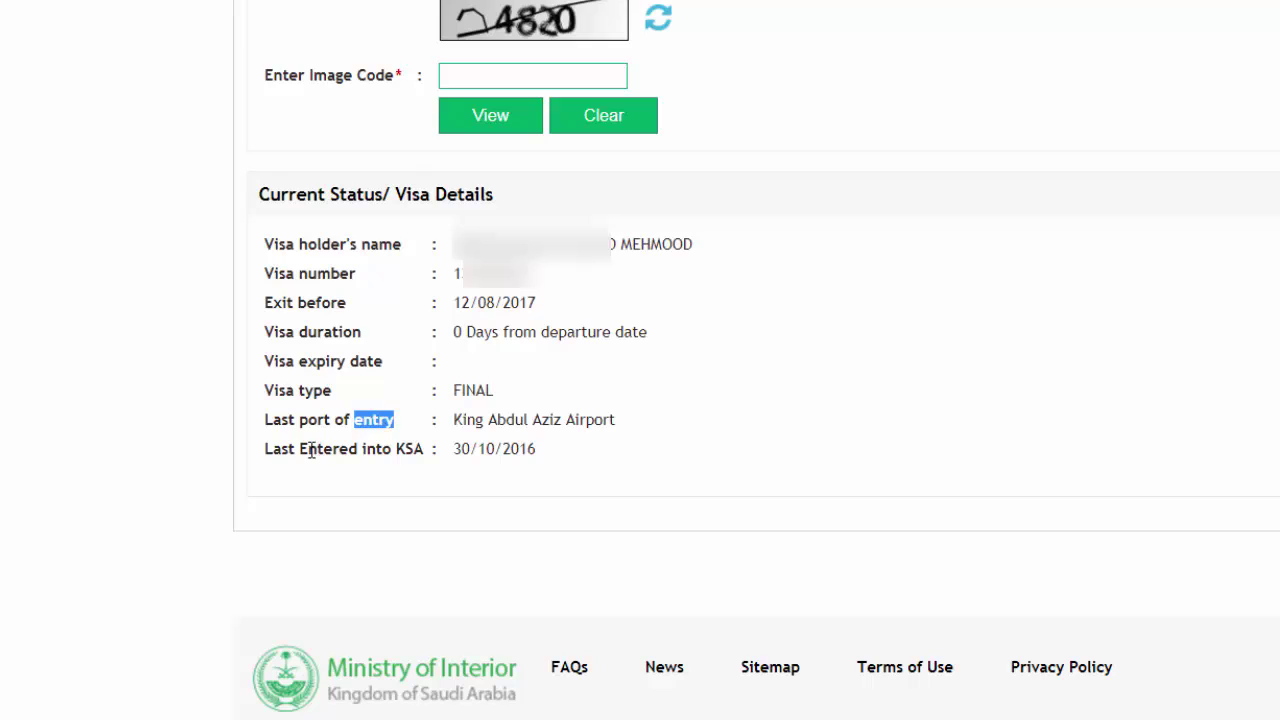
{"action": "triple_click", "coordinate": [310, 449]}
{"action": "left_click", "coordinate": [576, 458]}
{"action": "left_click_drag", "start_coordinate": [576, 450], "coordinate": [243, 400]}
{"action": "left_click", "coordinate": [287, 387]}
{"action": "triple_click", "coordinate": [287, 387]}
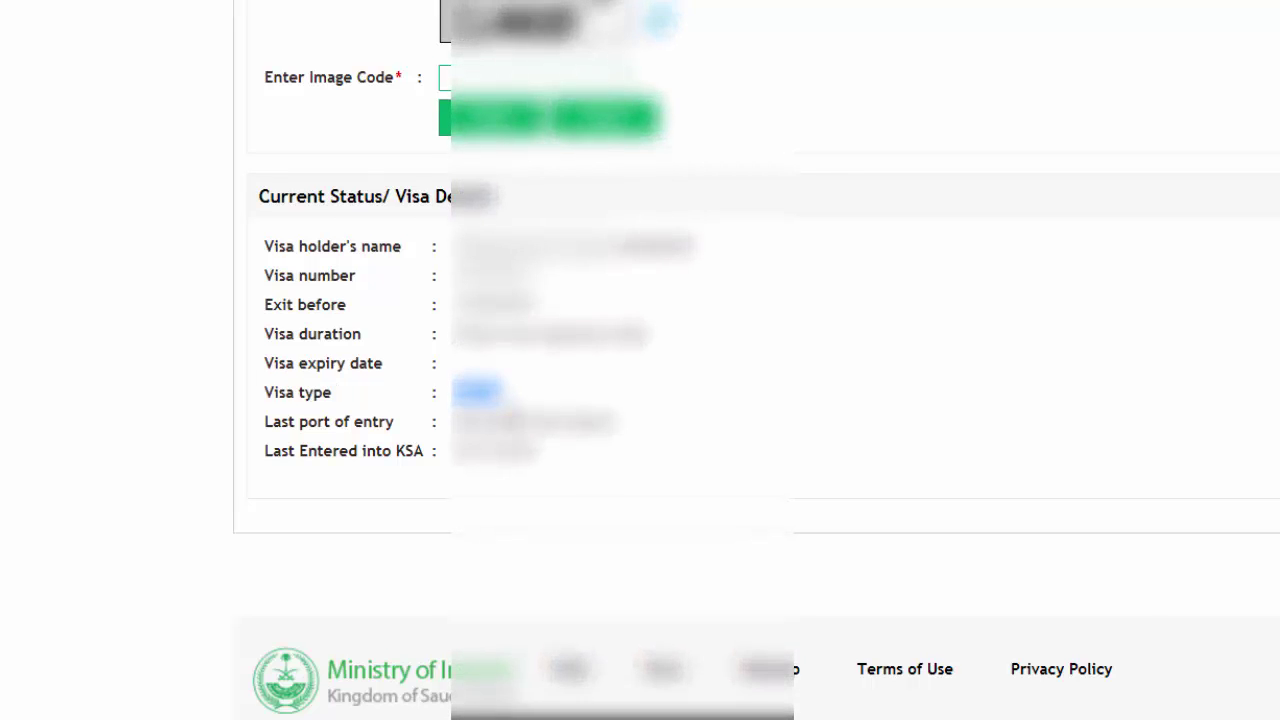
{"action": "scroll", "coordinate": [640, 360], "scroll_direction": "up", "scroll_amount": 3}
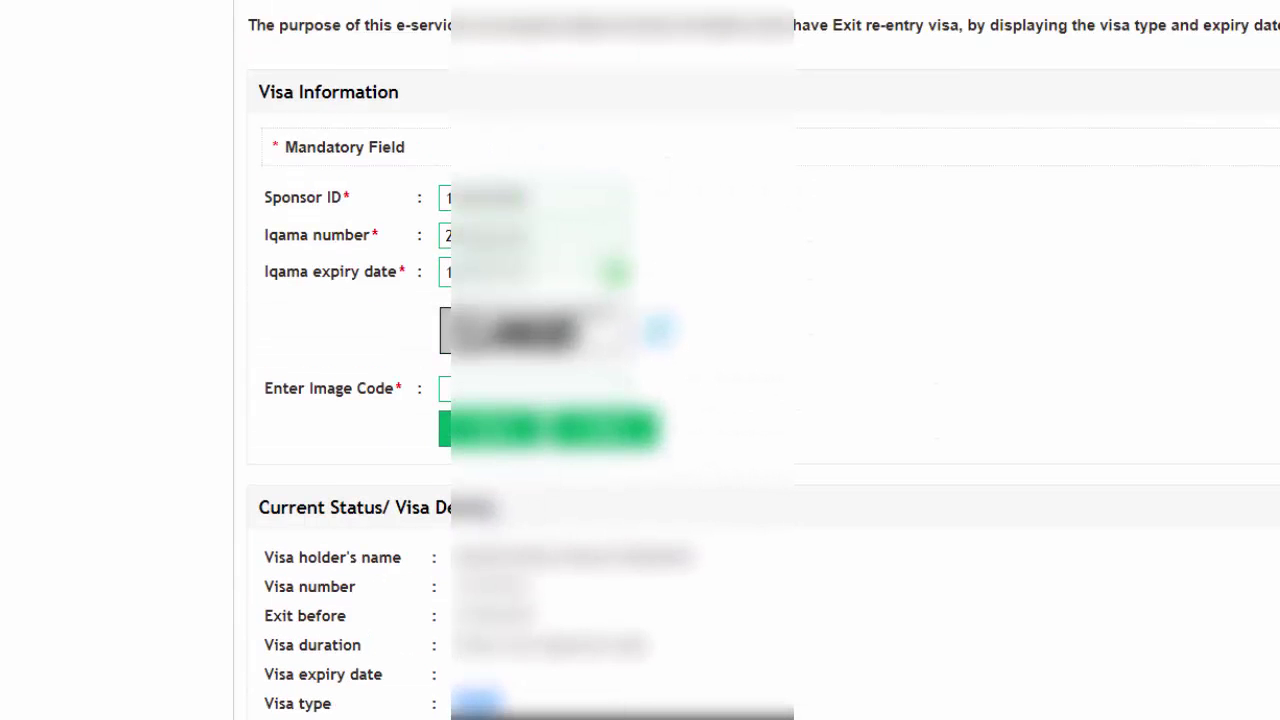
{"action": "scroll", "coordinate": [640, 360], "scroll_direction": "down", "scroll_amount": 1}
{"action": "scroll", "coordinate": [640, 360], "scroll_direction": "up", "scroll_amount": 2}
{"action": "scroll", "coordinate": [640, 360], "scroll_direction": "up", "scroll_amount": 1}
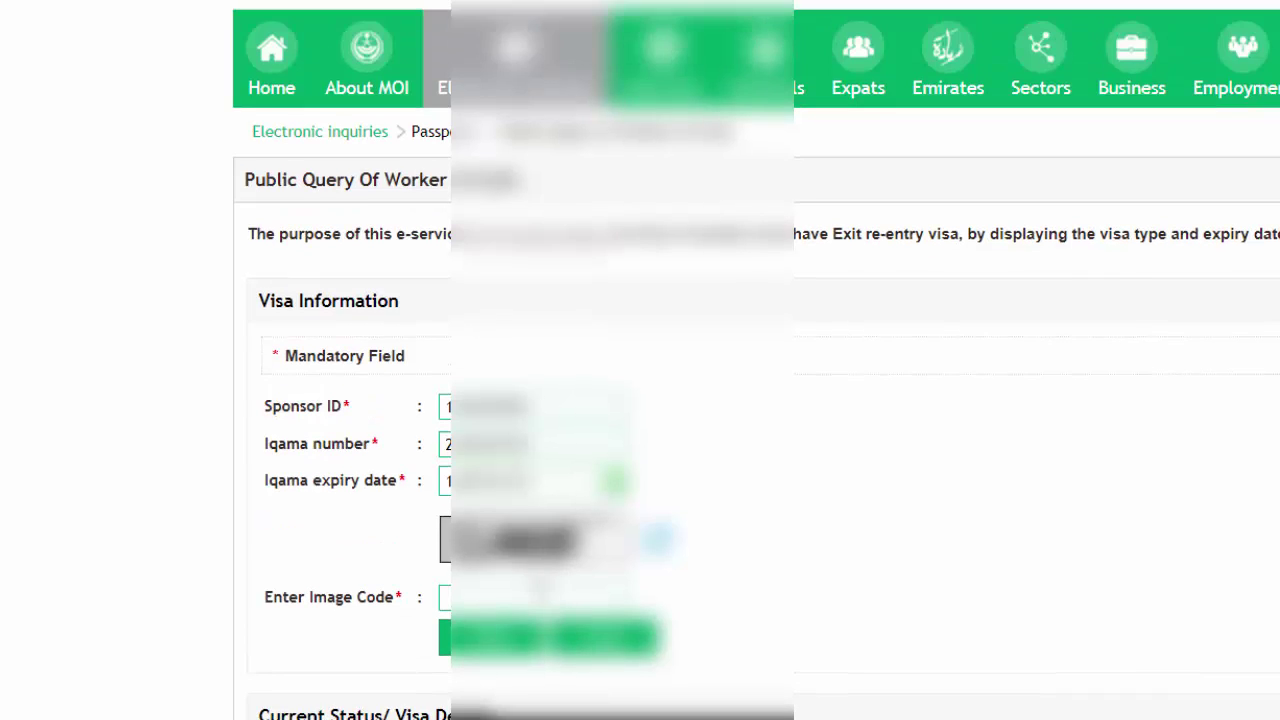
{"action": "scroll", "coordinate": [400, 583], "scroll_direction": "down", "scroll_amount": 2}
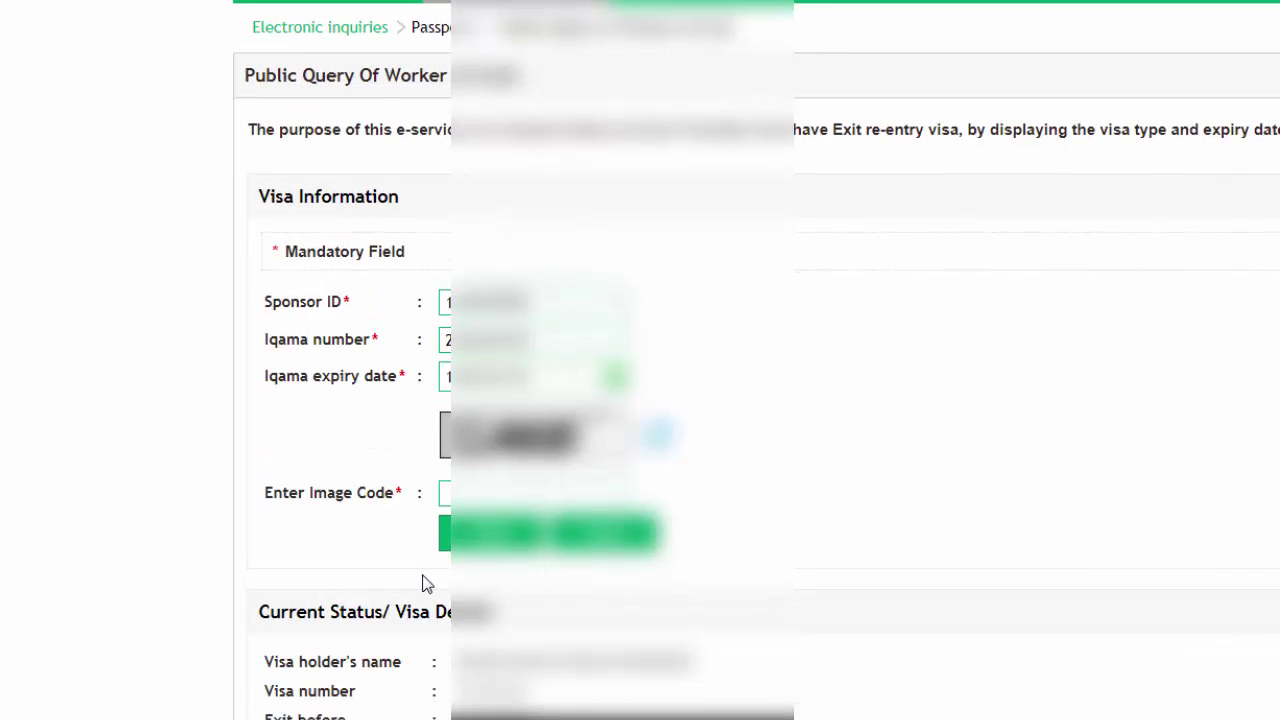
{"action": "scroll", "coordinate": [640, 360], "scroll_direction": "down", "scroll_amount": 2}
{"action": "scroll", "coordinate": [640, 360], "scroll_direction": "up", "scroll_amount": 3}
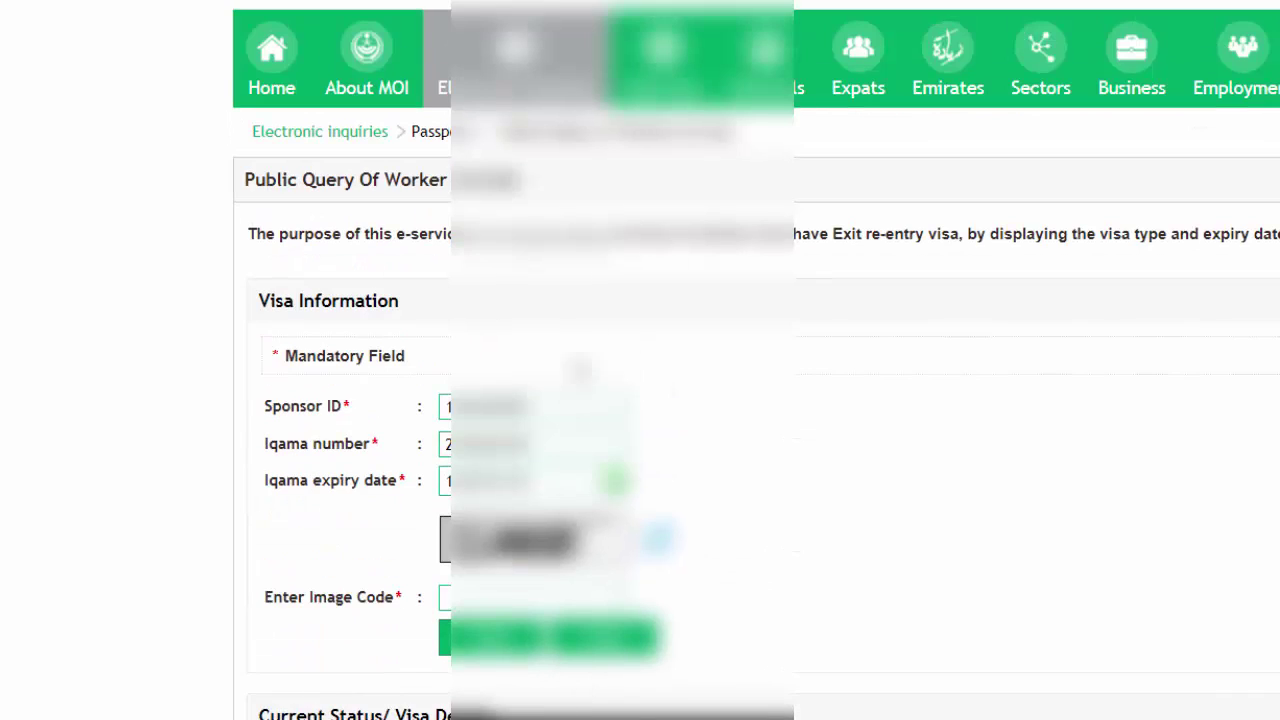
Reopen Public Query of Worker Arrivals from the Electronic Inquiries > Passports menu.
{"action": "mouse_move", "coordinate": [515, 60]}
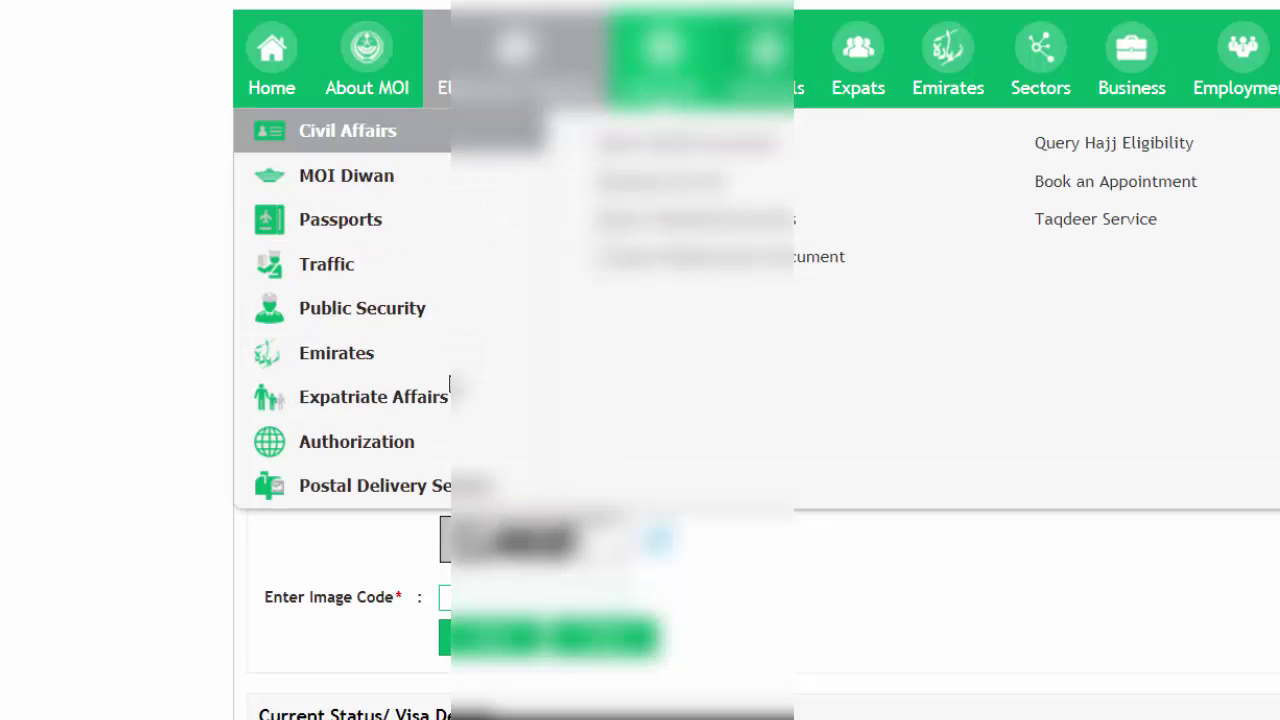
{"action": "scroll", "coordinate": [443, 637], "scroll_direction": "down", "scroll_amount": 2}
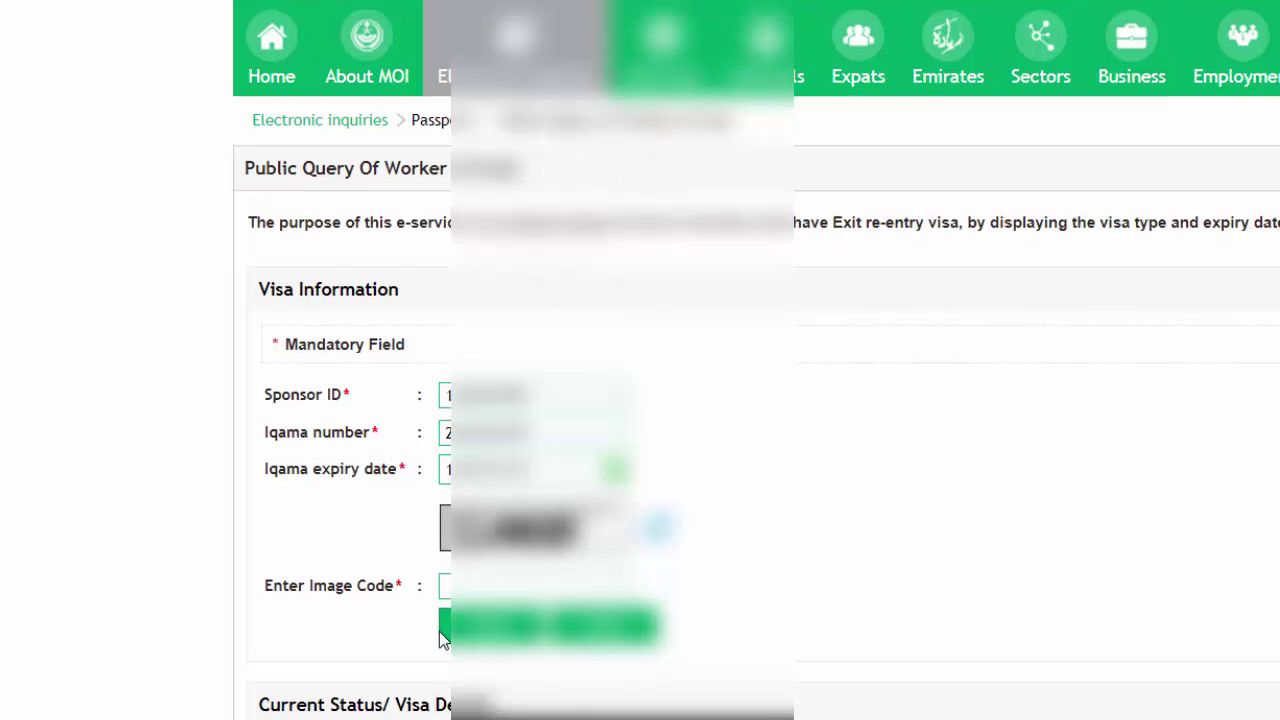
{"action": "scroll", "coordinate": [470, 665], "scroll_direction": "up", "scroll_amount": 3}
{"action": "mouse_move", "coordinate": [444, 135]}
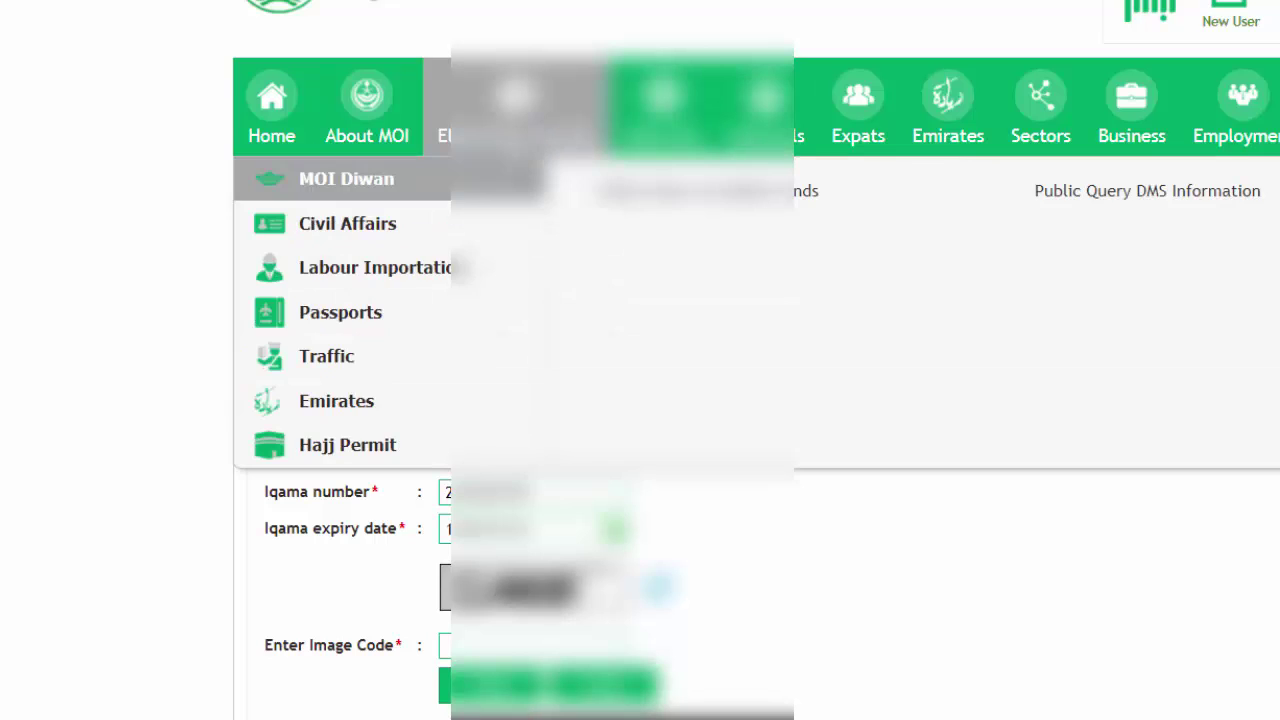
{"action": "mouse_move", "coordinate": [349, 325]}
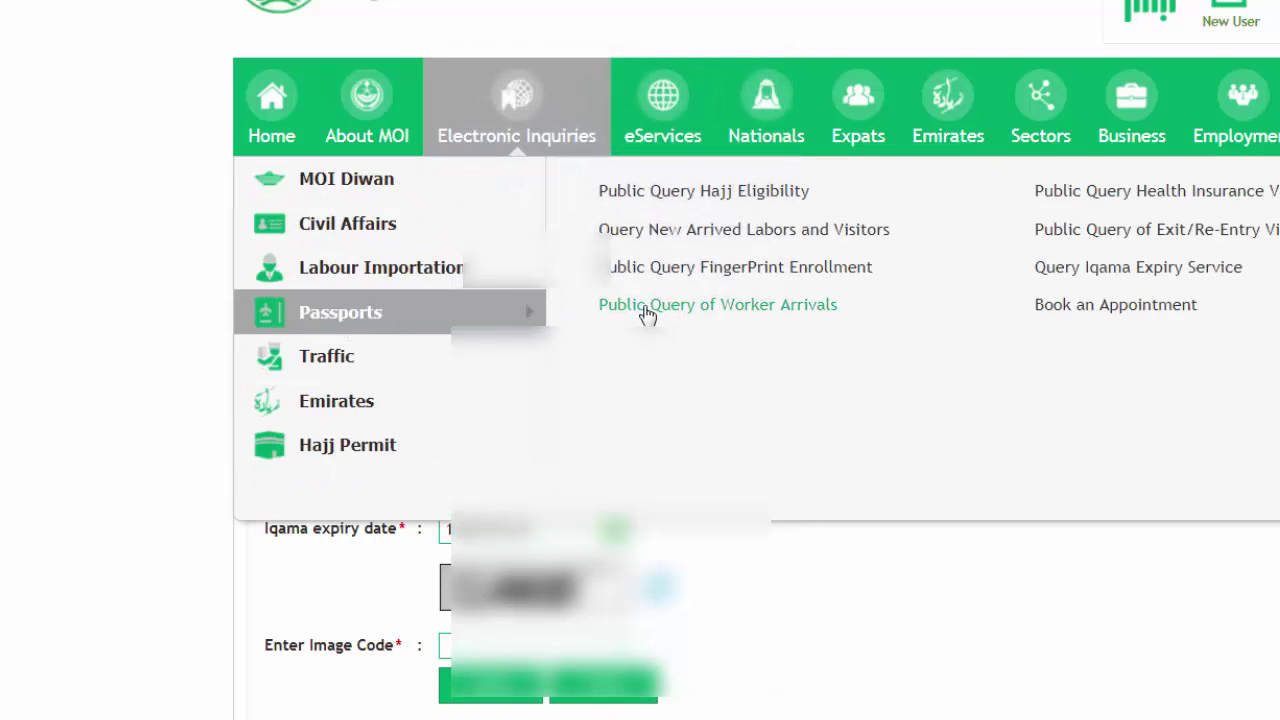
{"action": "left_click", "coordinate": [697, 306]}
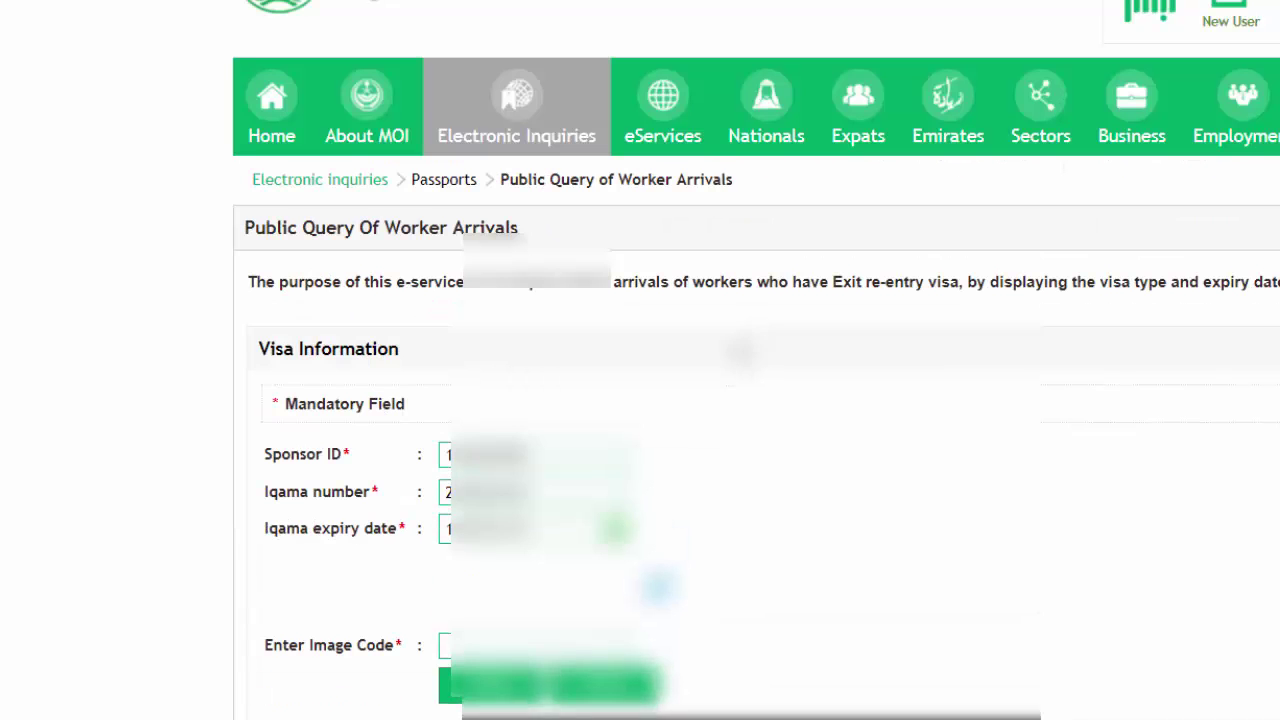